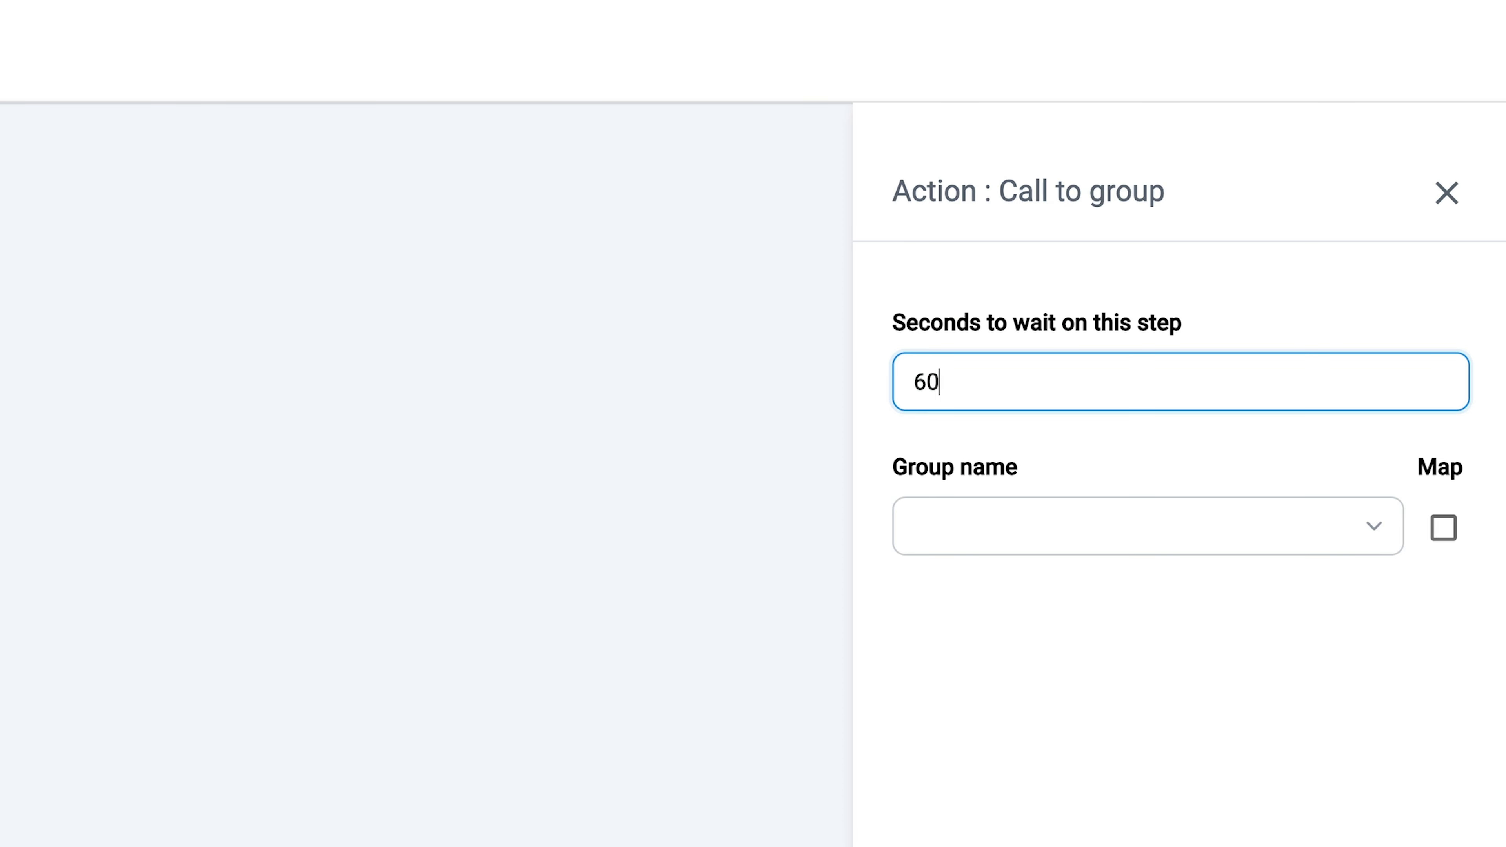
Assign the Spanish group to the Call to group step, confirm it, and save the flow.
{"action": "left_click", "coordinate": [988, 507]}
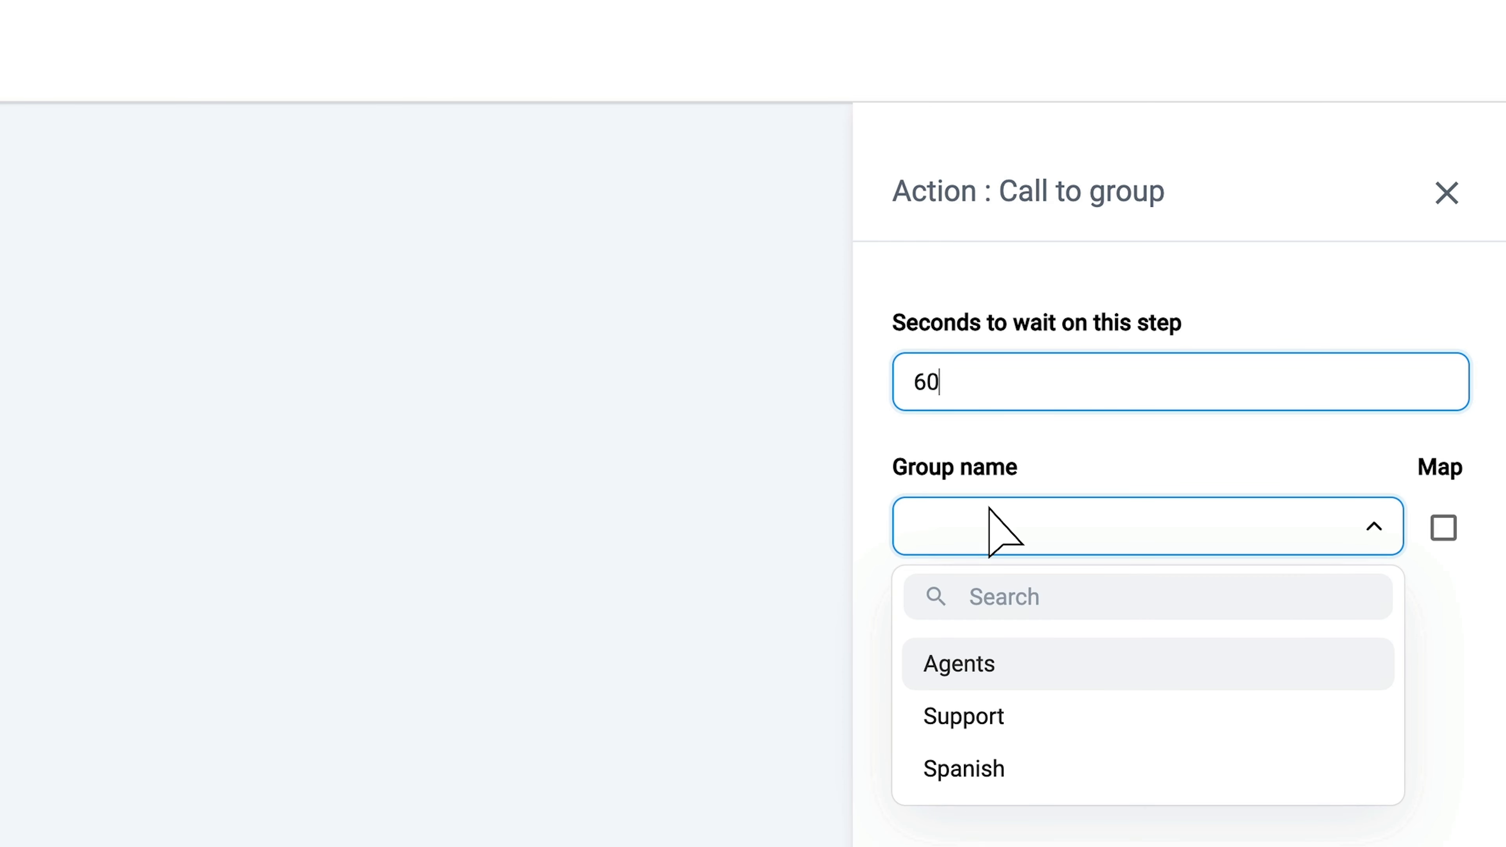
{"action": "left_click", "coordinate": [1025, 758]}
{"action": "left_click", "coordinate": [1187, 804]}
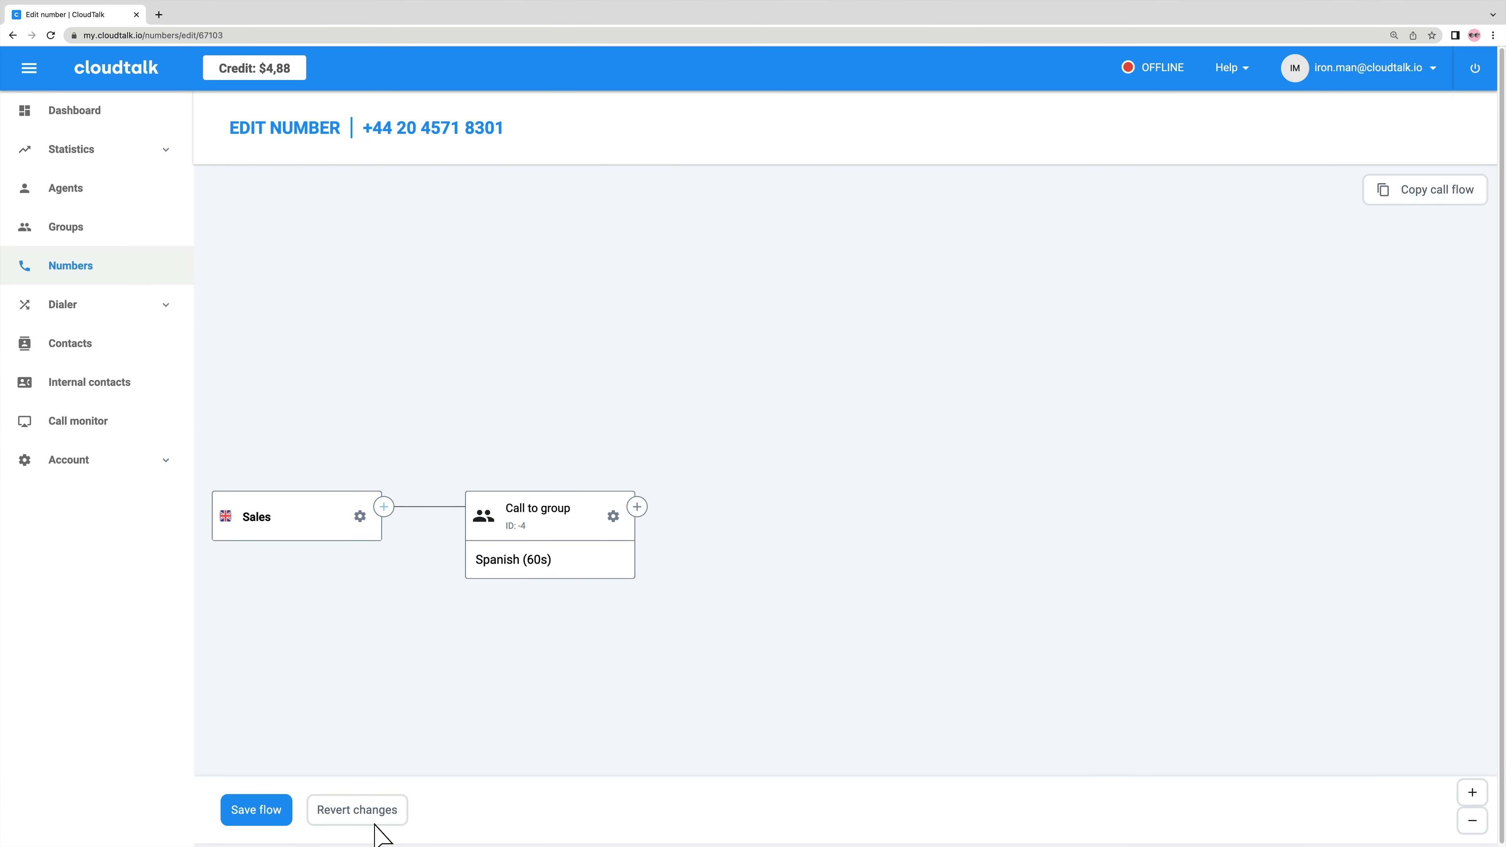
{"action": "left_click", "coordinate": [252, 821]}
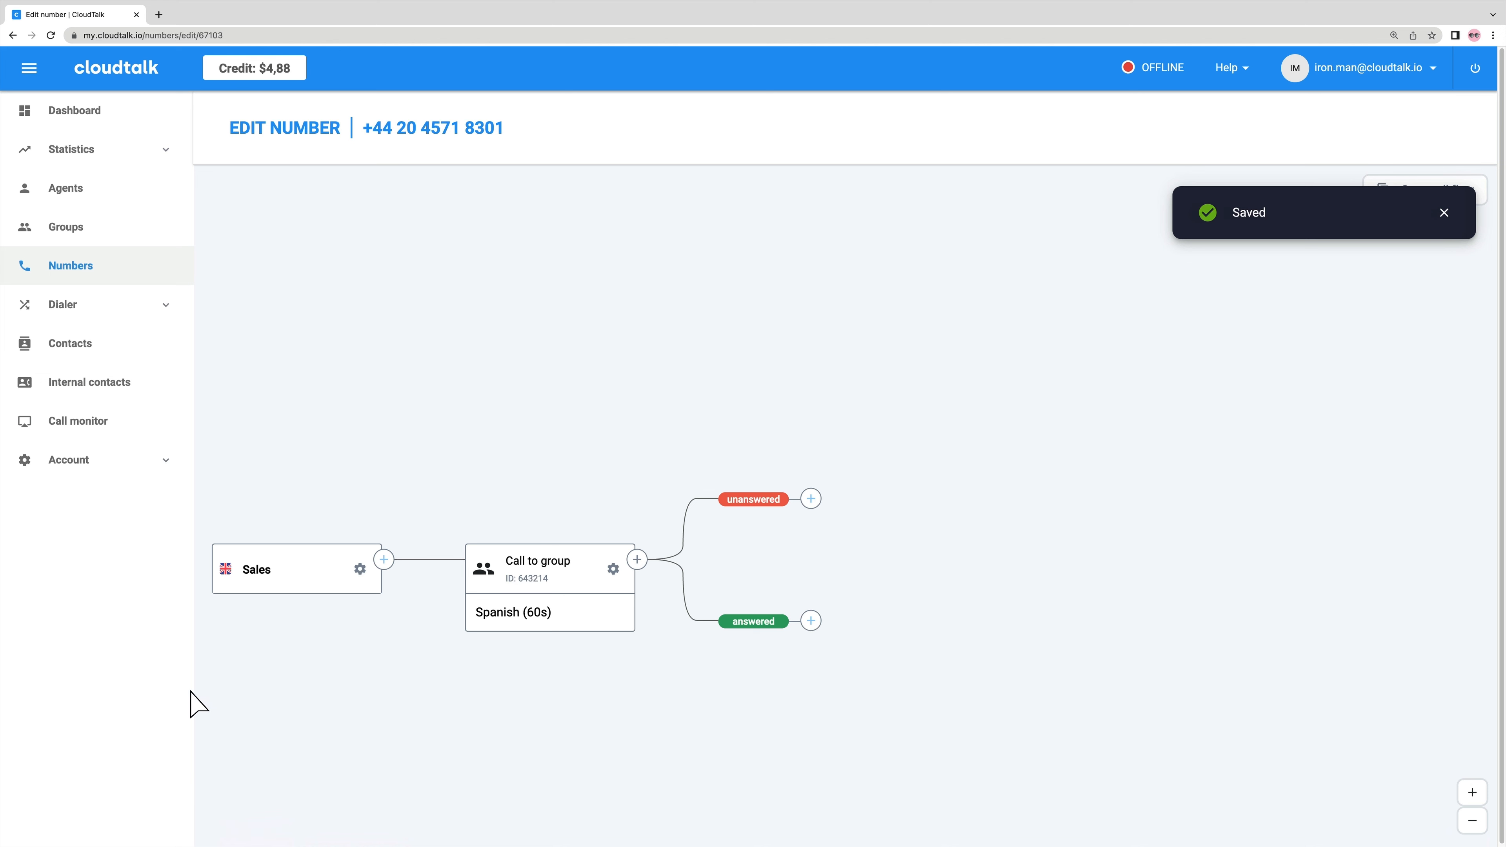
Edit the Spanish group to use Round Robin ringing with a 10-second ringing timeout, and save it.
{"action": "left_click", "coordinate": [53, 238]}
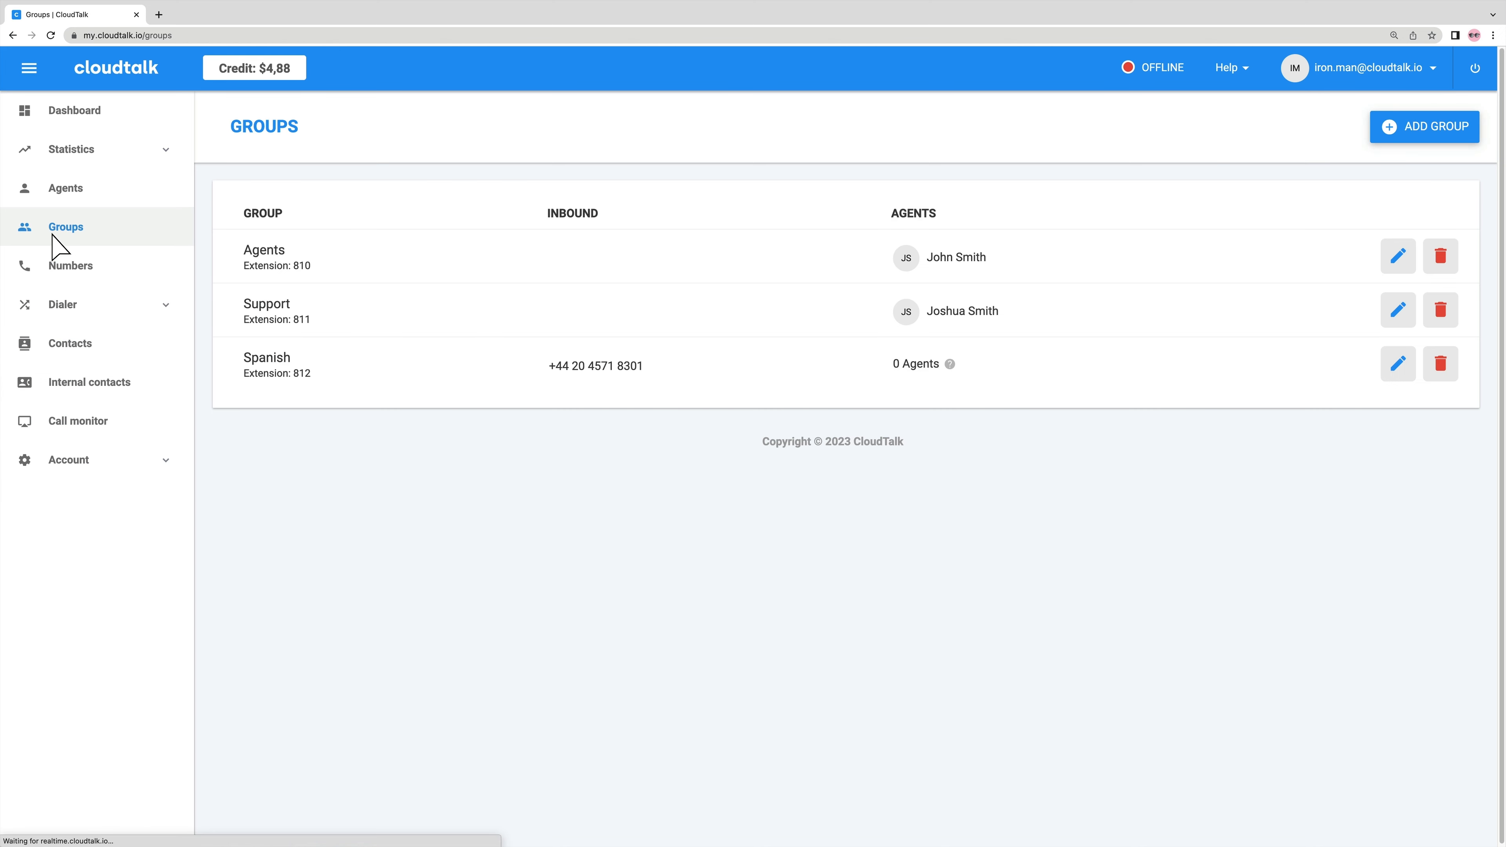
{"action": "left_click", "coordinate": [1384, 365]}
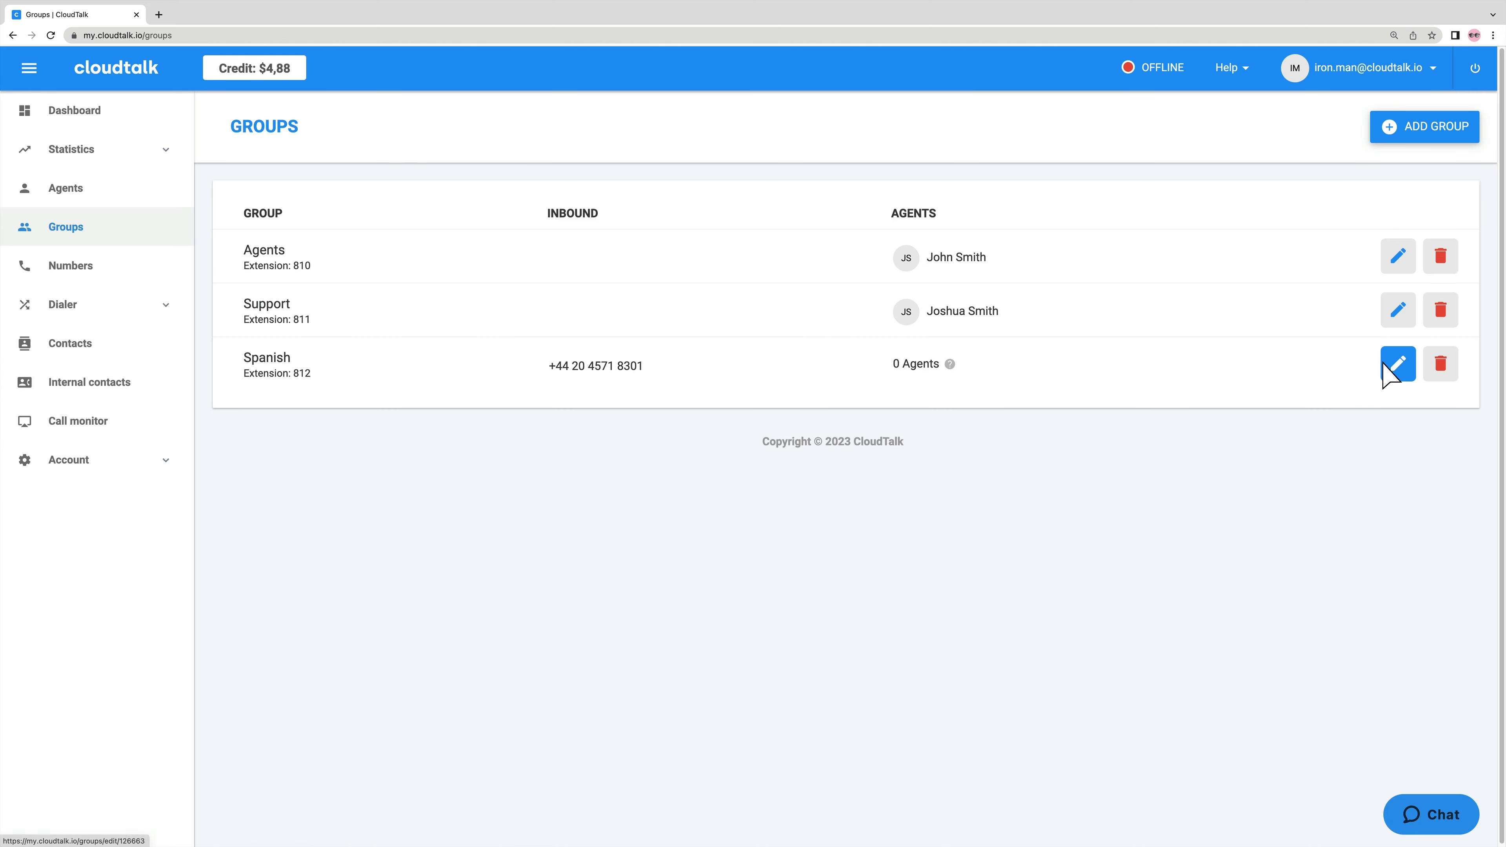
{"action": "scroll", "coordinate": [1129, 430], "scroll_direction": "down", "scroll_amount": 5}
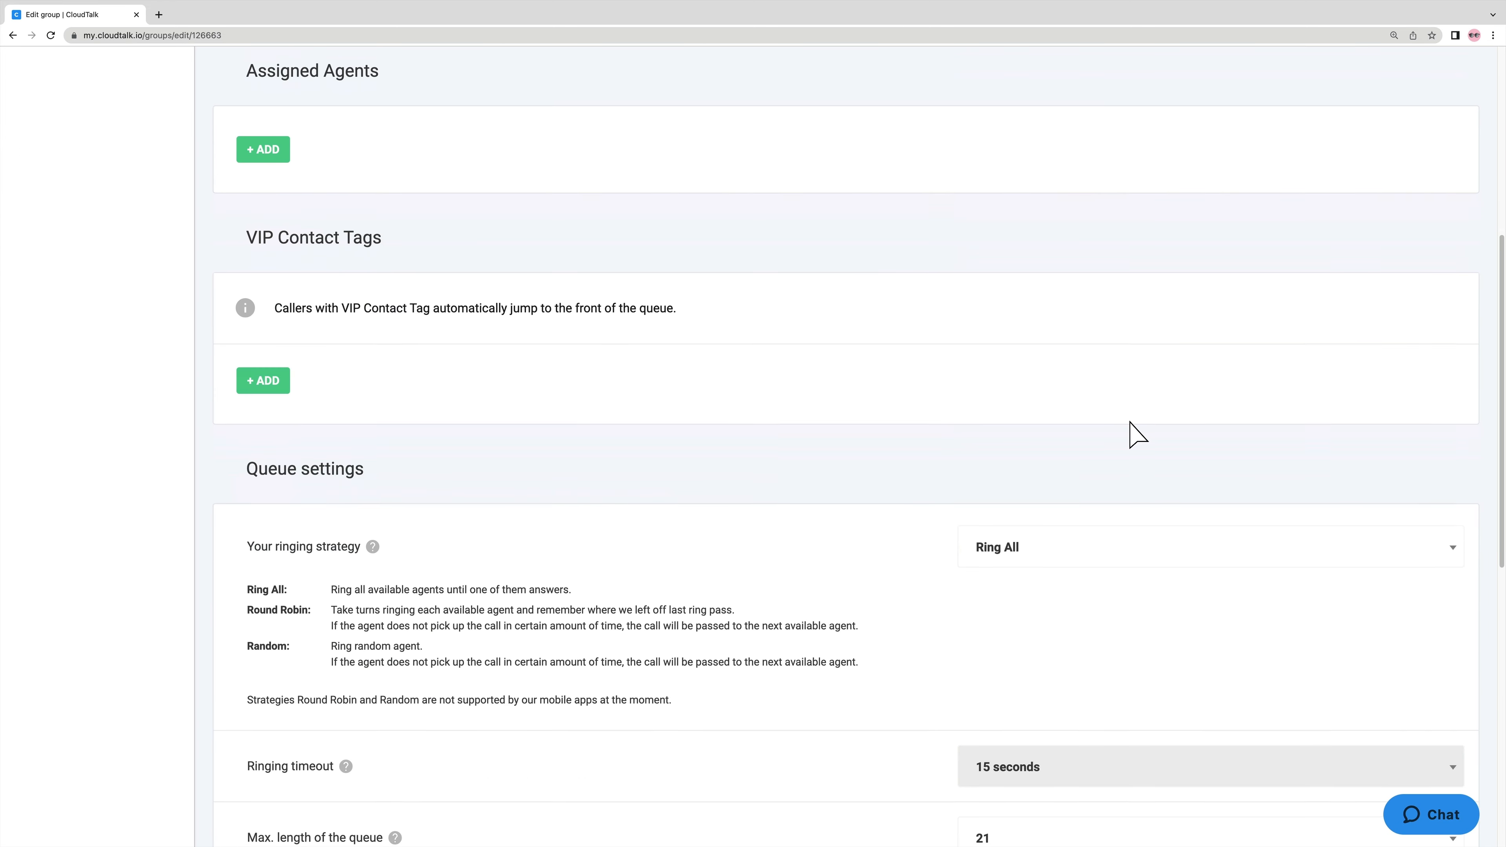
{"action": "left_click", "coordinate": [1044, 564]}
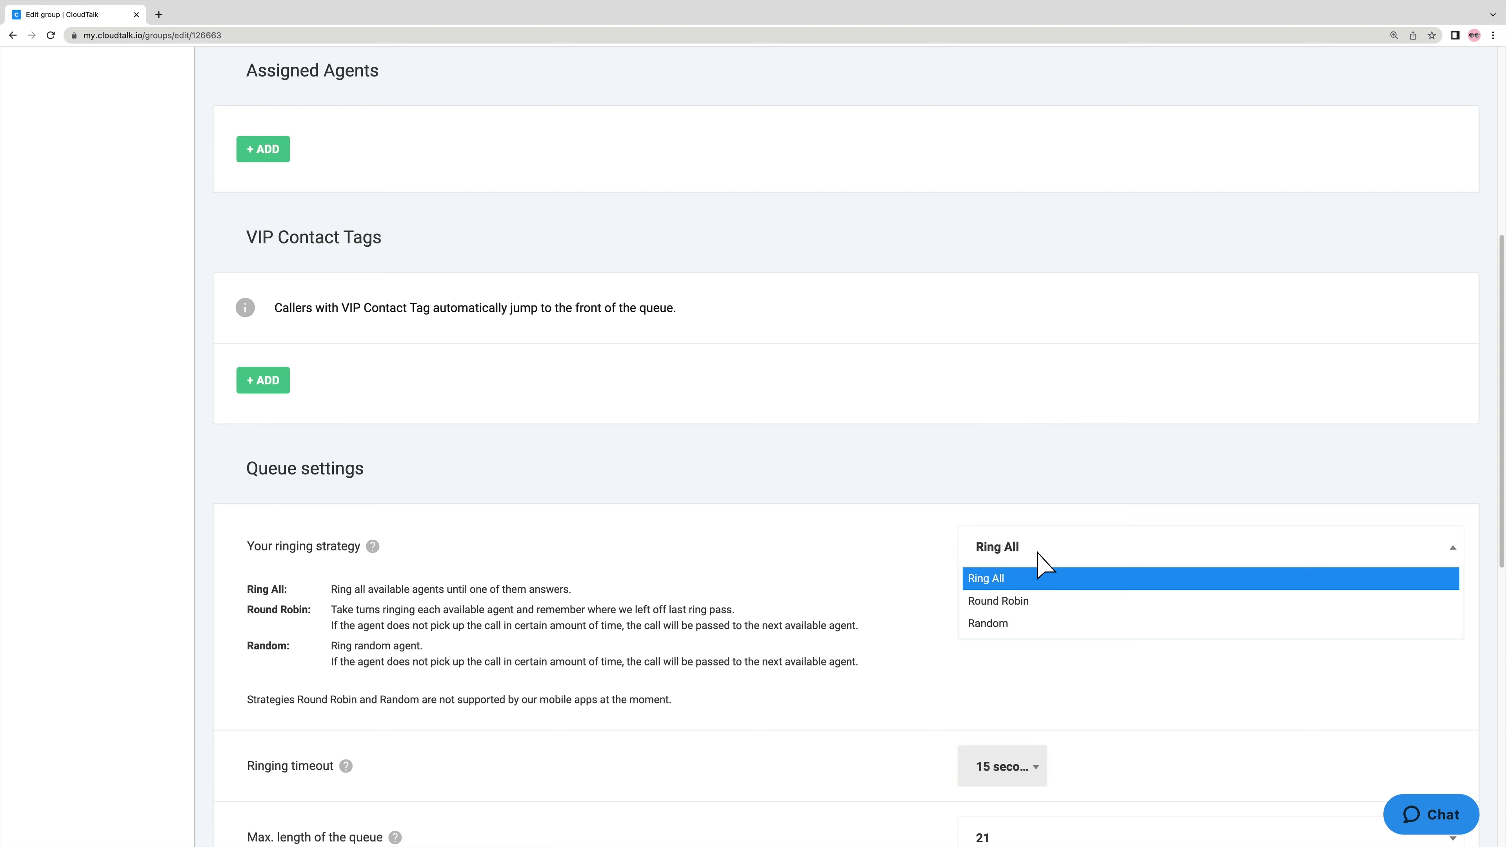
{"action": "left_click", "coordinate": [1032, 607]}
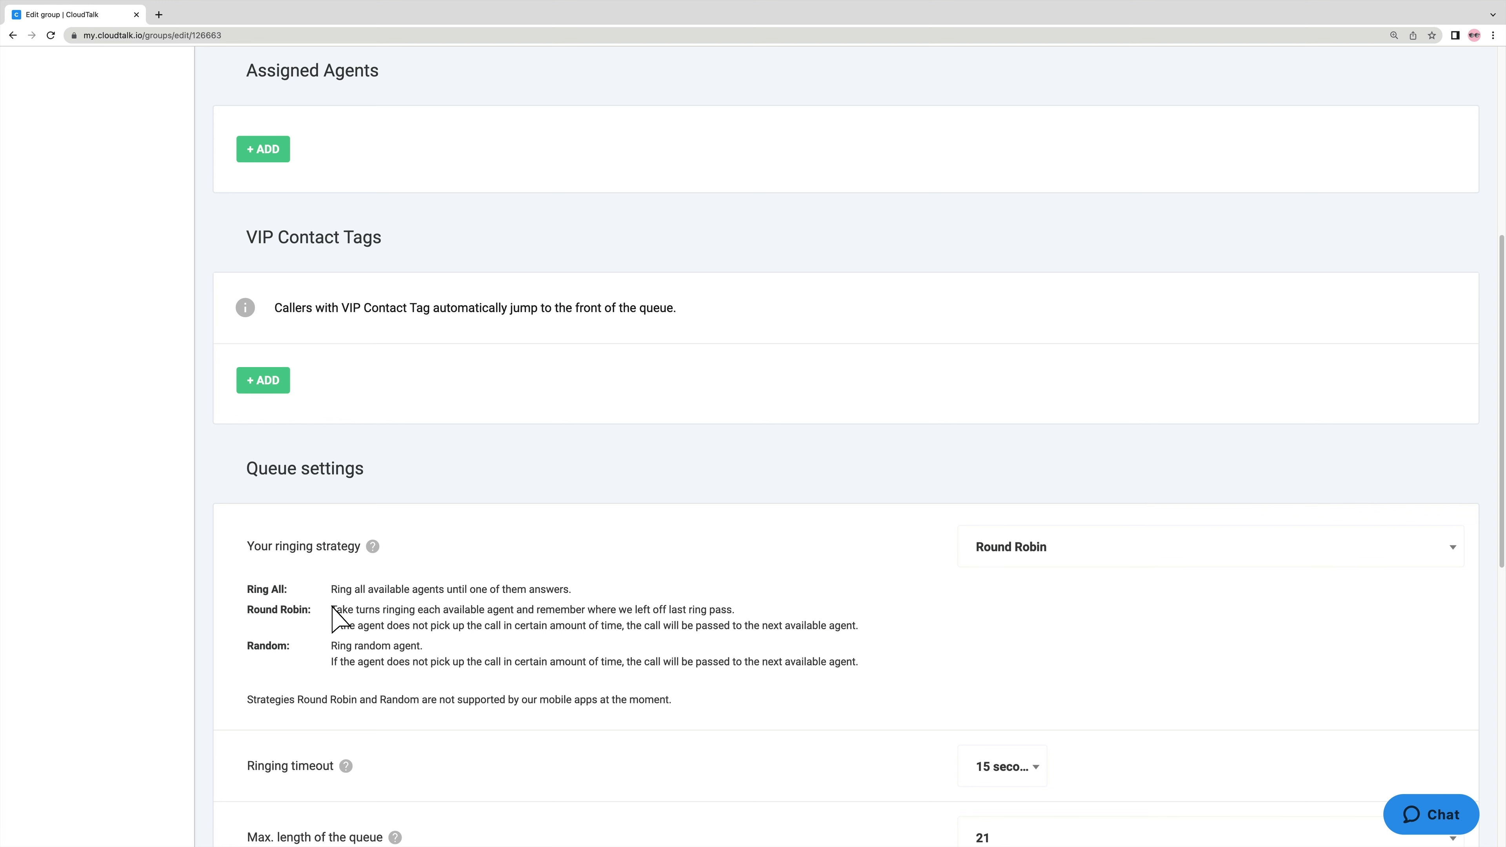
{"action": "scroll", "coordinate": [335, 620], "scroll_direction": "down", "scroll_amount": 3}
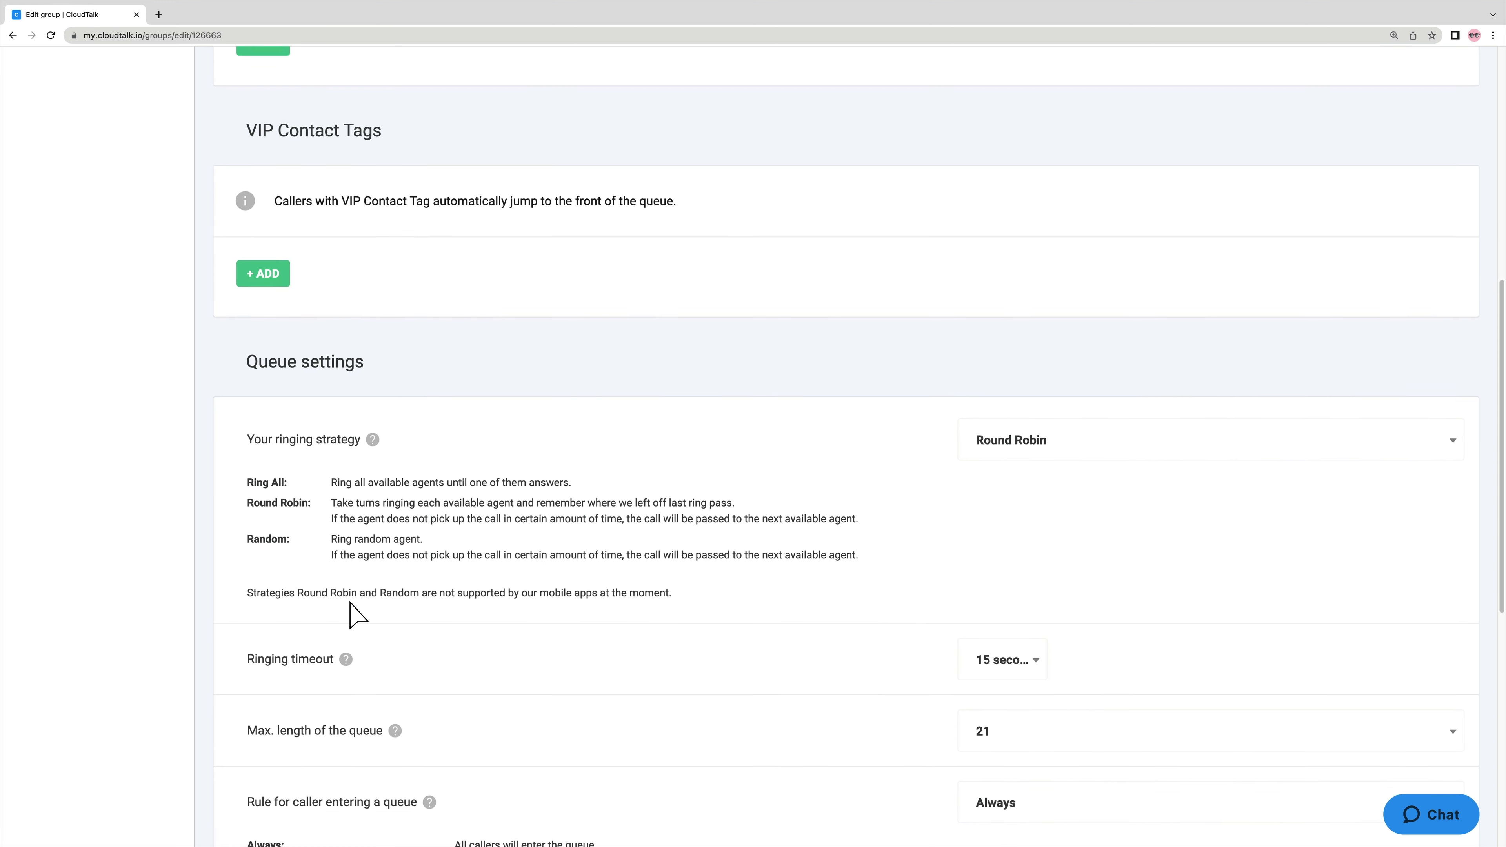
{"action": "left_click", "coordinate": [984, 660]}
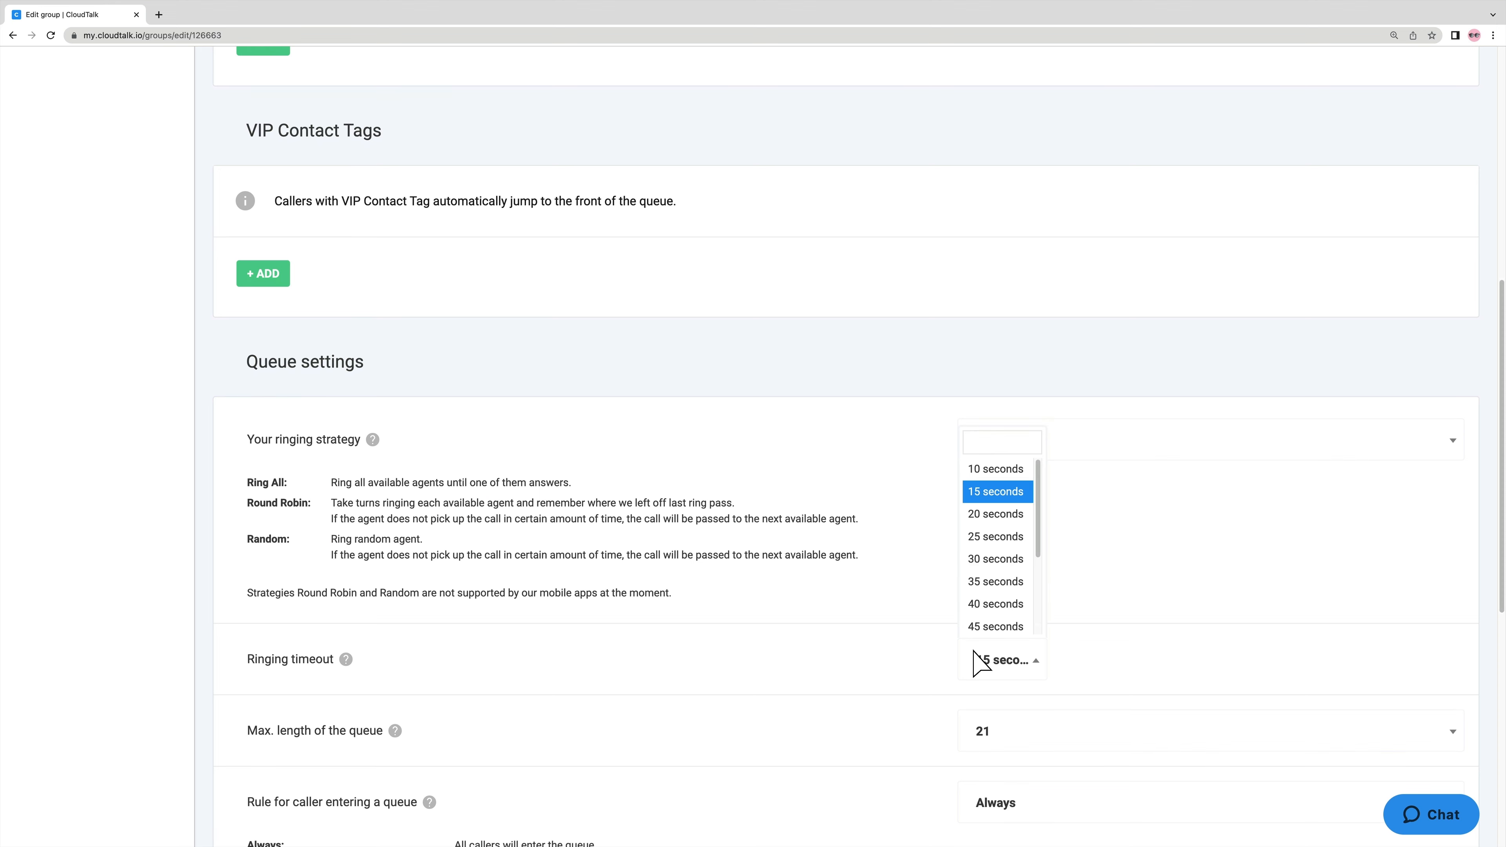
{"action": "left_click", "coordinate": [981, 474]}
{"action": "scroll", "coordinate": [979, 482], "scroll_direction": "down", "scroll_amount": 3}
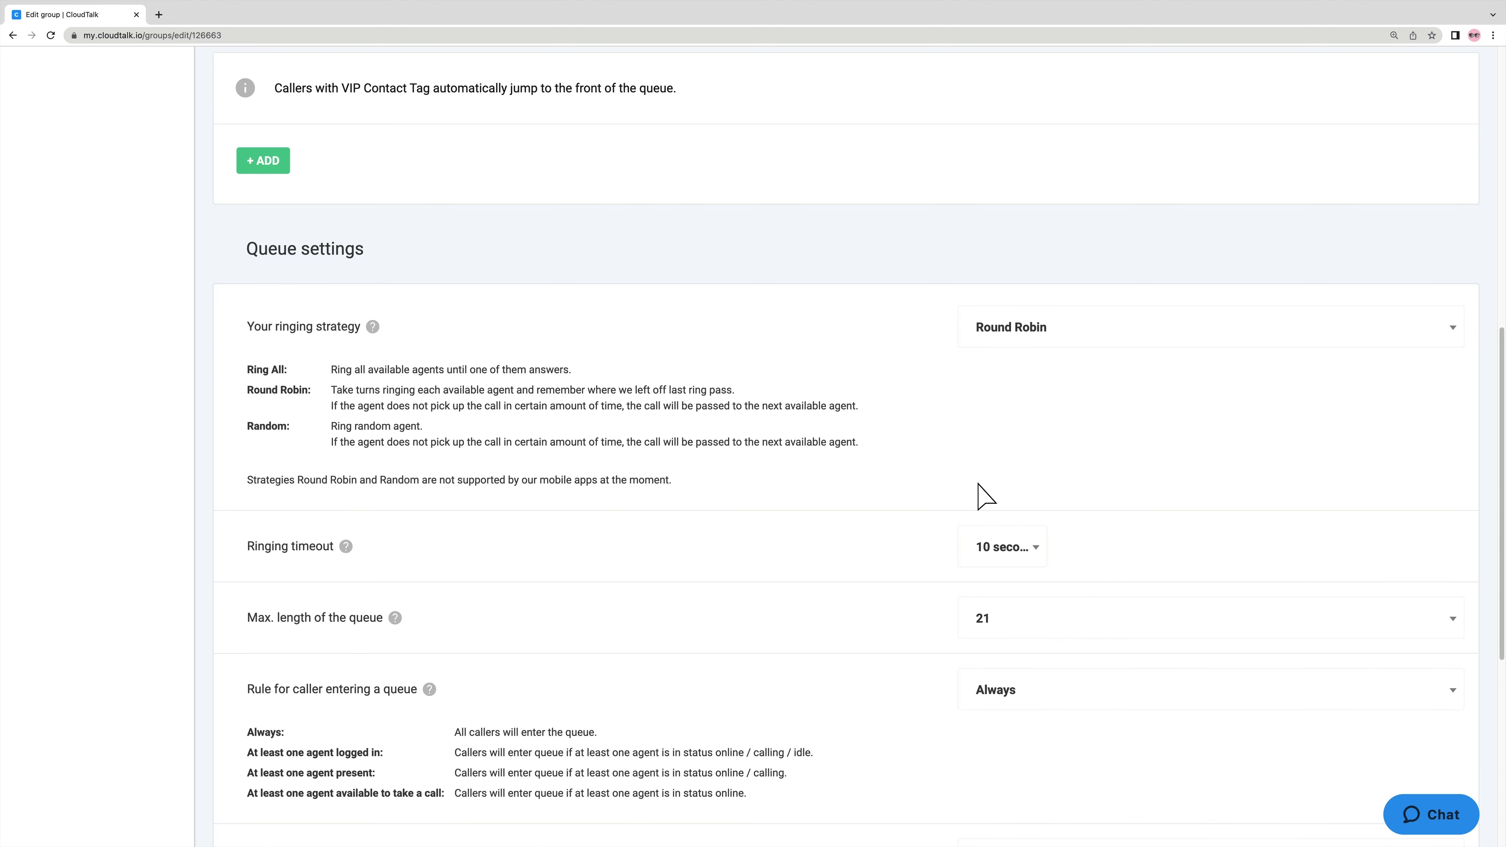
{"action": "scroll", "coordinate": [999, 543], "scroll_direction": "down", "scroll_amount": 5}
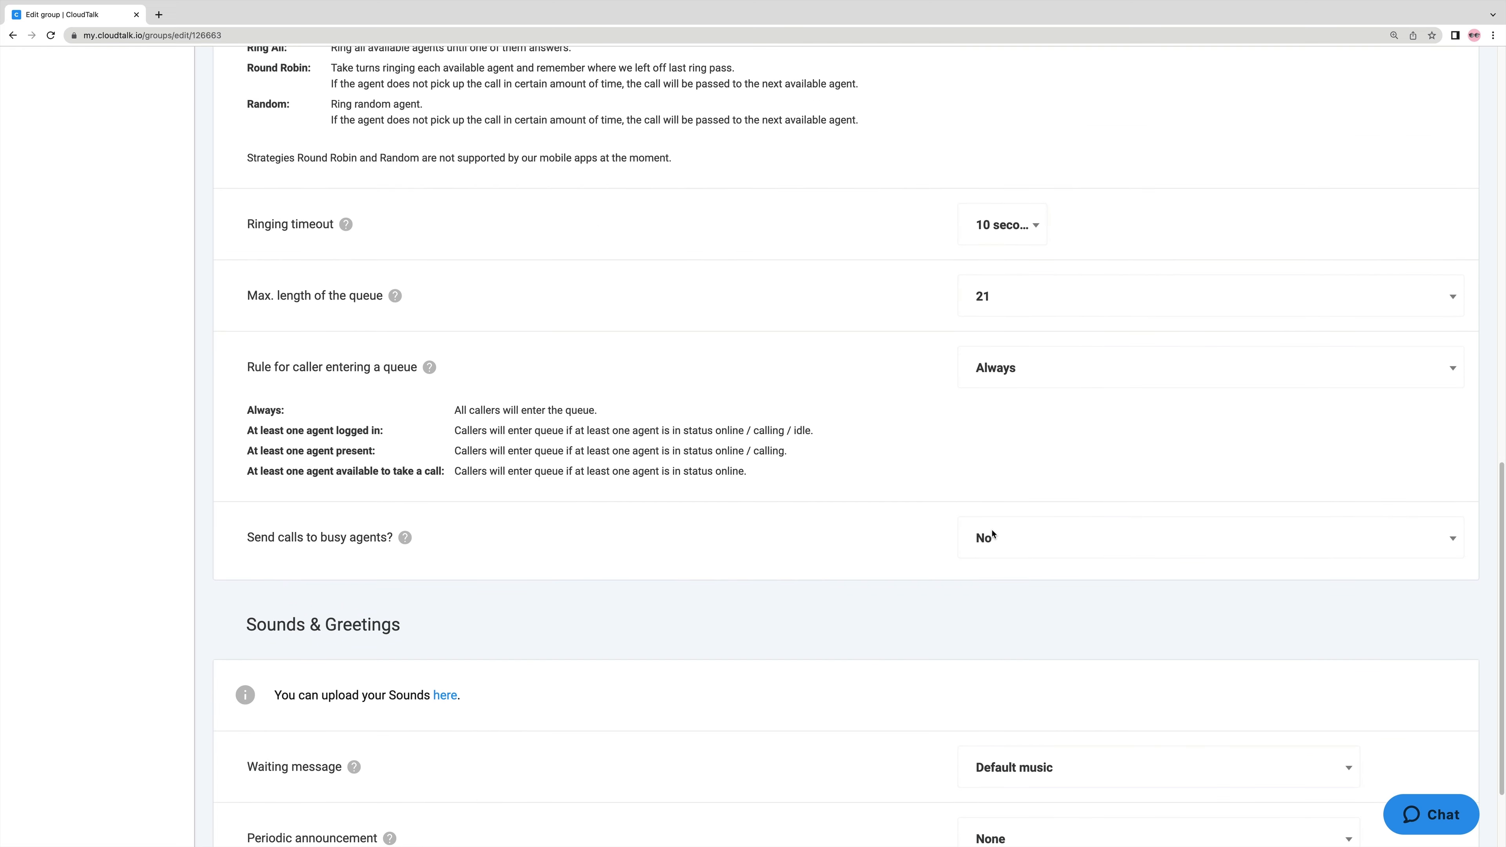
{"action": "scroll", "coordinate": [993, 534], "scroll_direction": "down", "scroll_amount": 1}
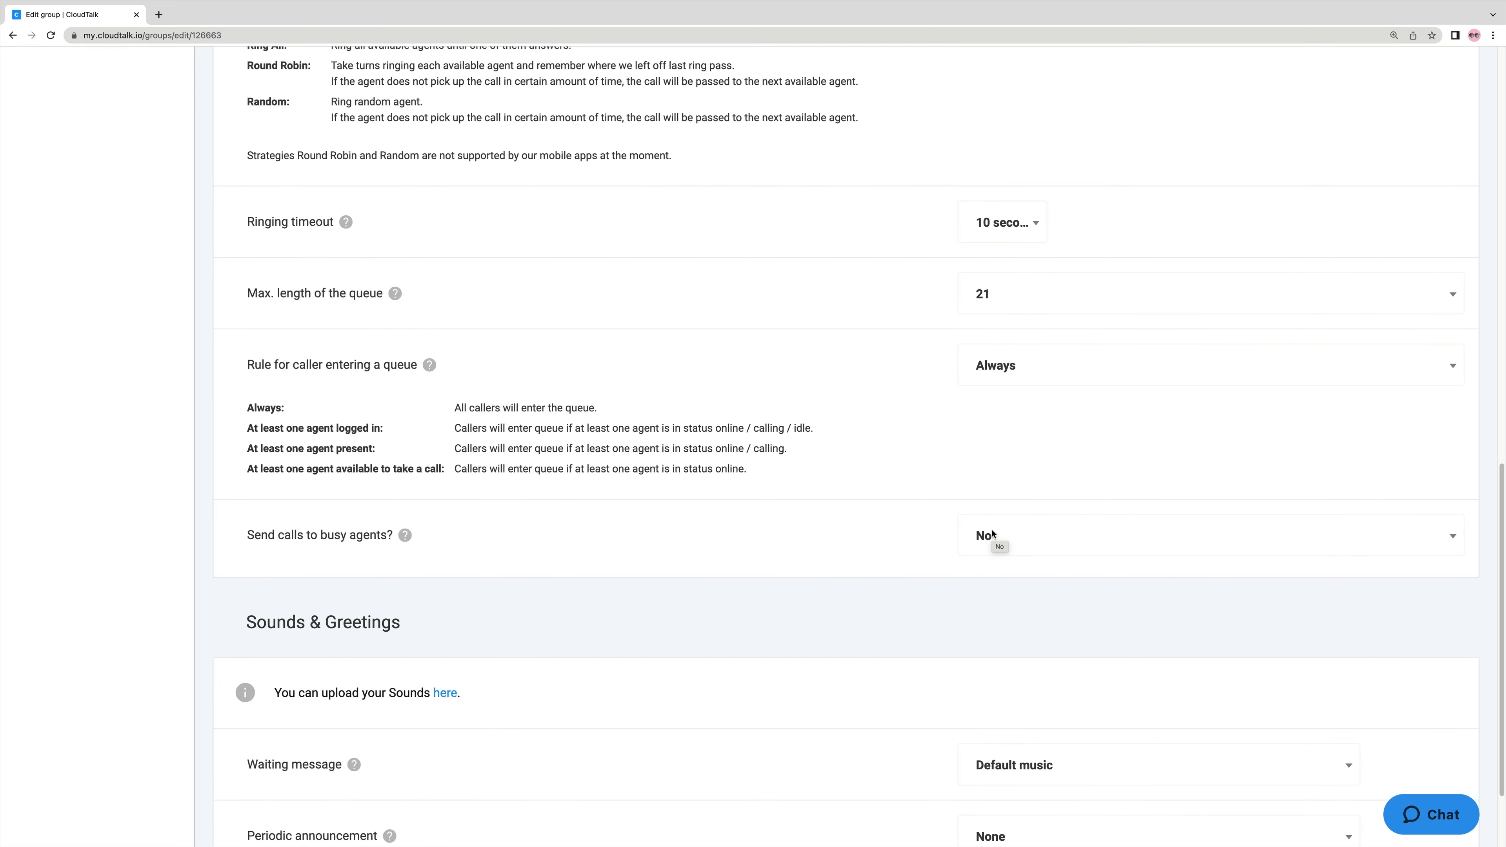
{"action": "scroll", "coordinate": [993, 534], "scroll_direction": "down", "scroll_amount": 2}
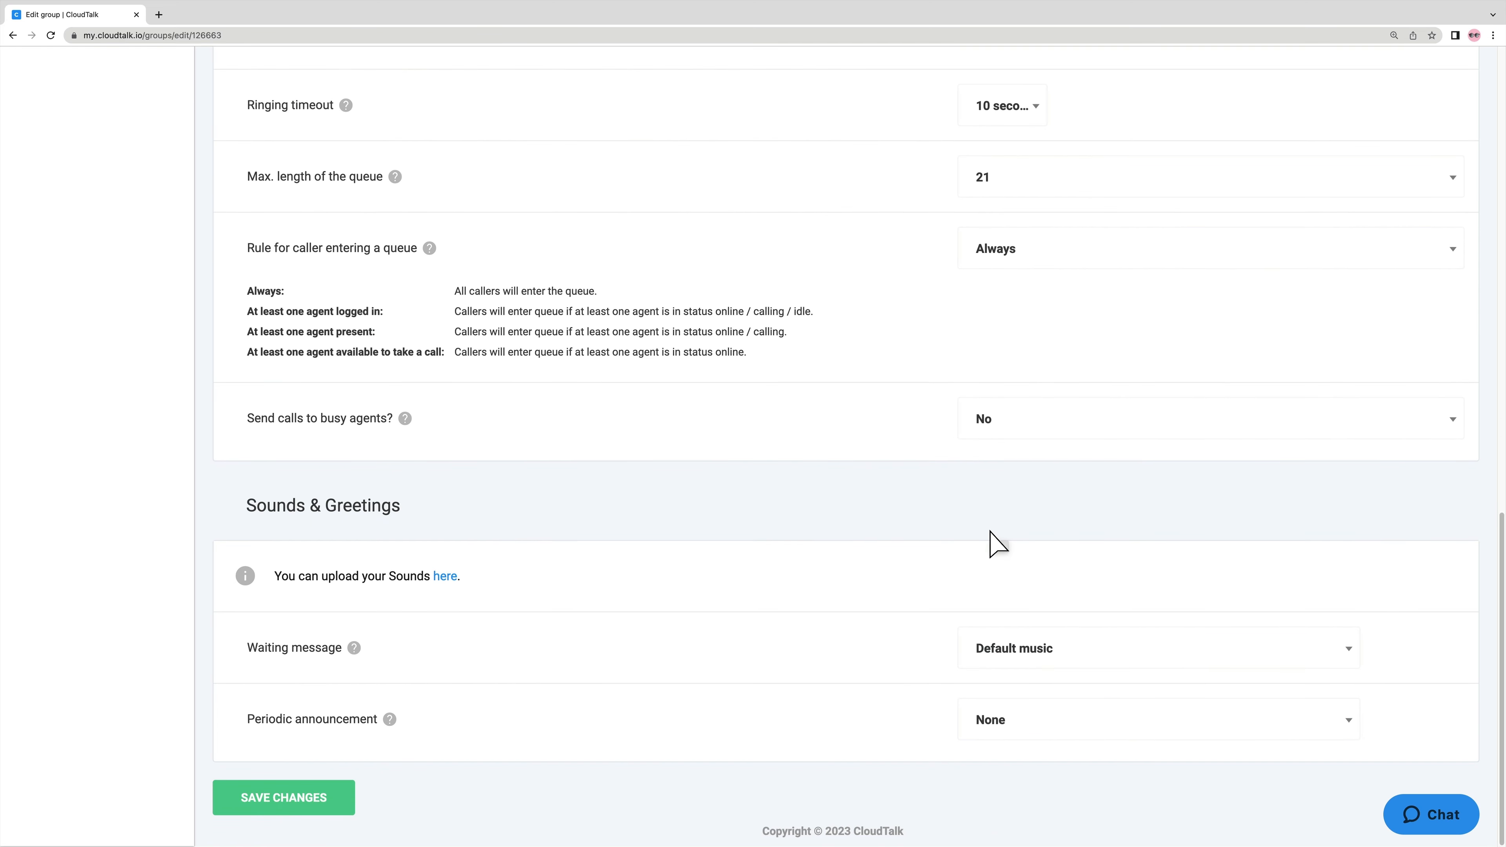
{"action": "left_click", "coordinate": [284, 796]}
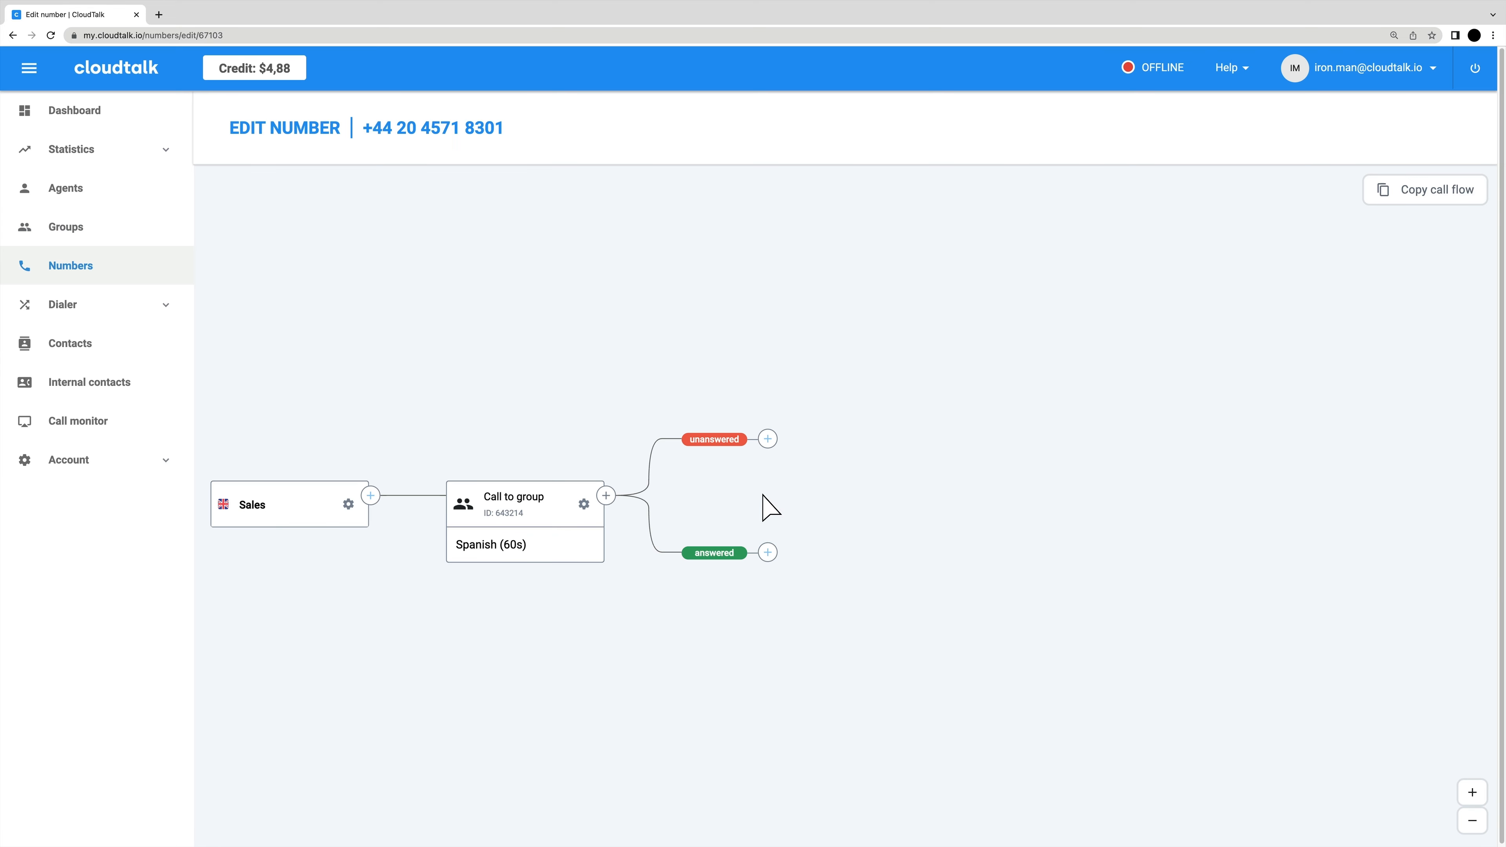
{"action": "left_click", "coordinate": [585, 503]}
{"action": "left_click", "coordinate": [767, 553]}
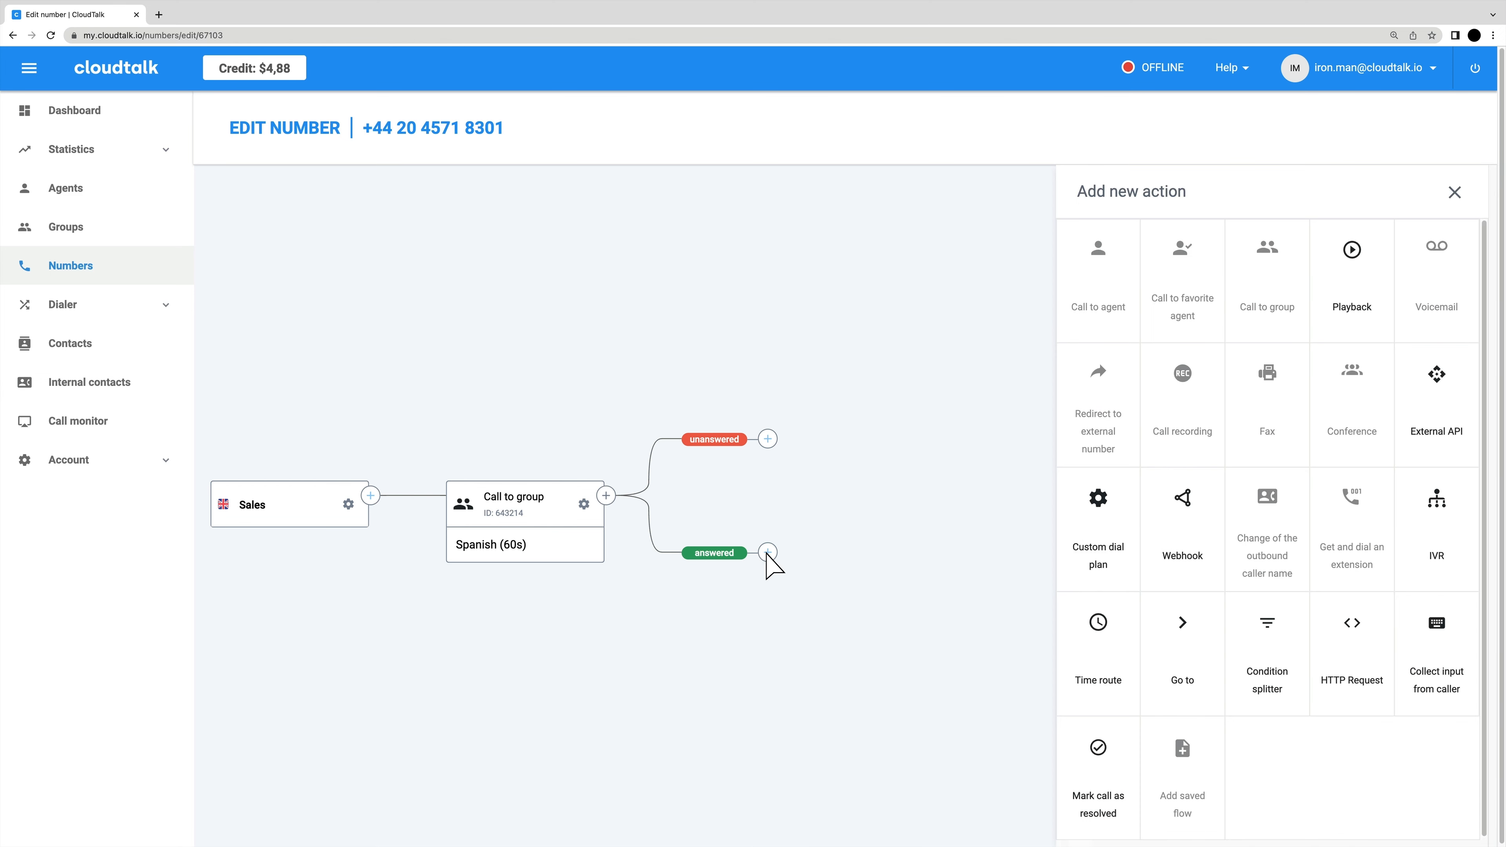
{"action": "left_click", "coordinate": [768, 439]}
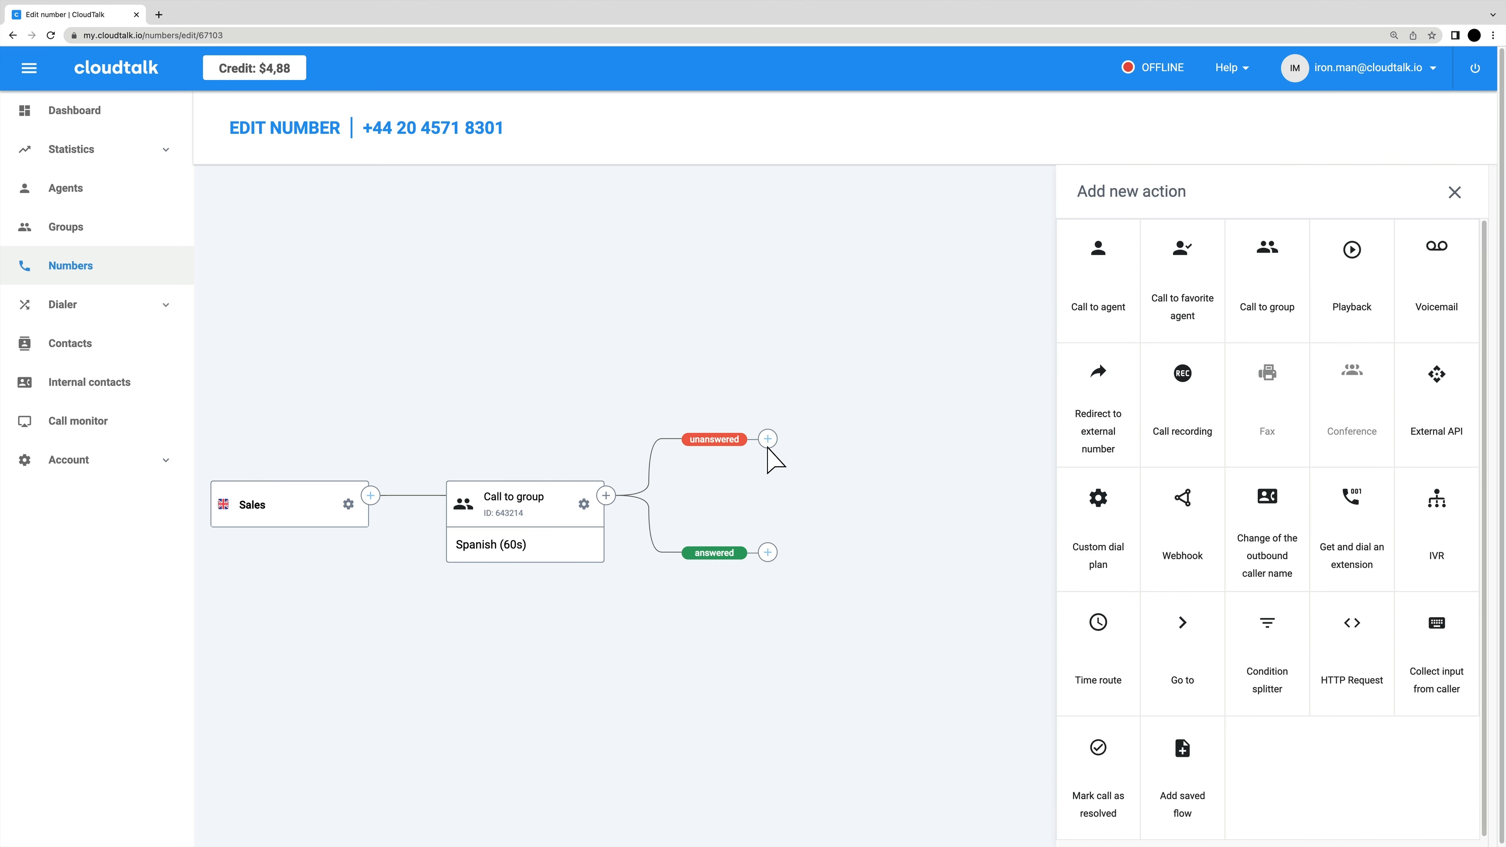
{"action": "left_click", "coordinate": [768, 553]}
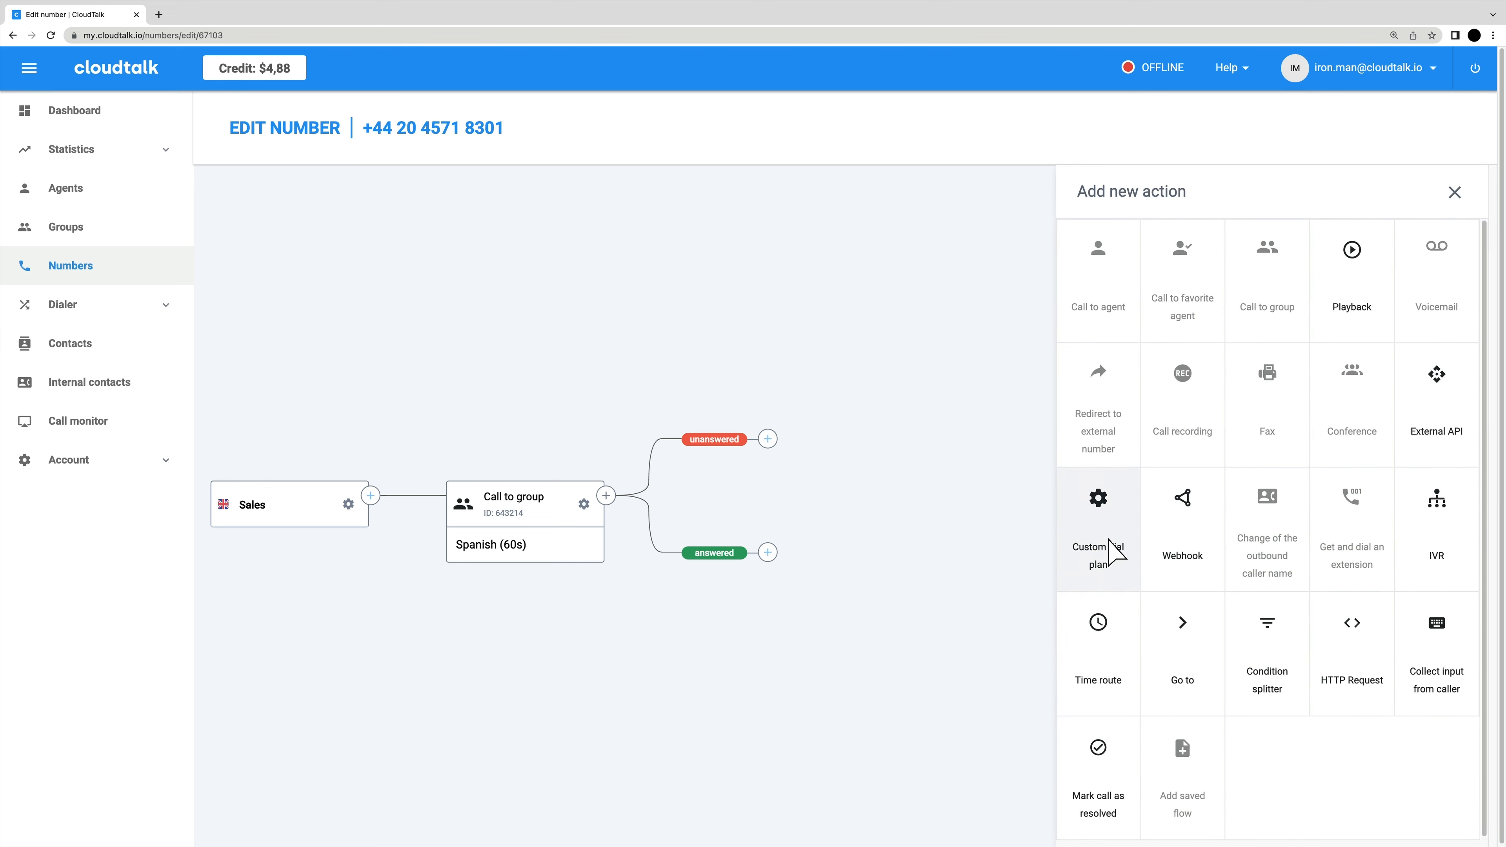
{"action": "left_click", "coordinate": [768, 440]}
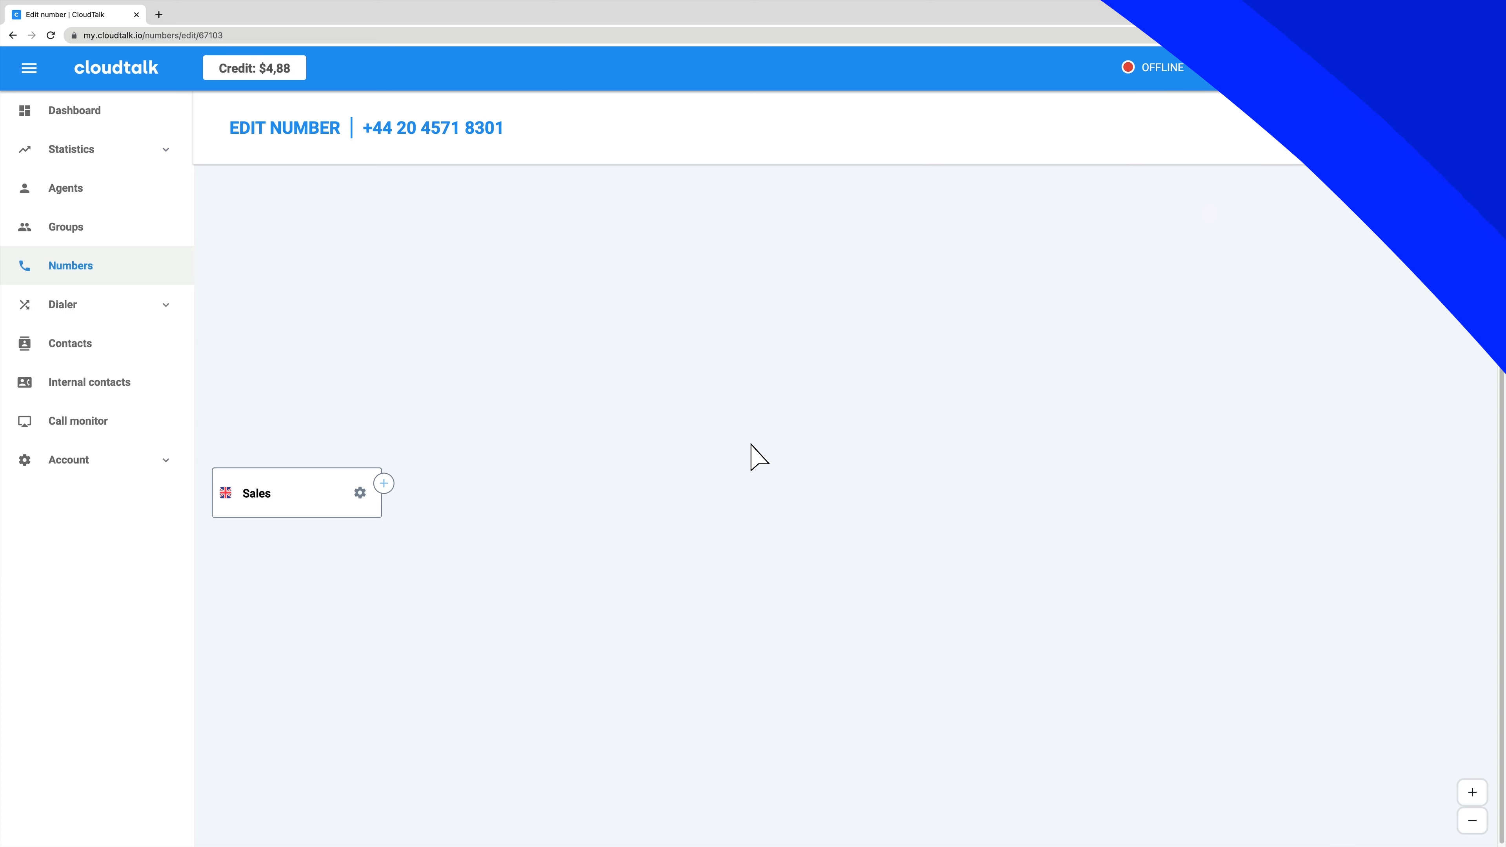
Add a Playback action after Sales, opening and then cancelling the sound upload.
{"action": "left_click", "coordinate": [383, 484]}
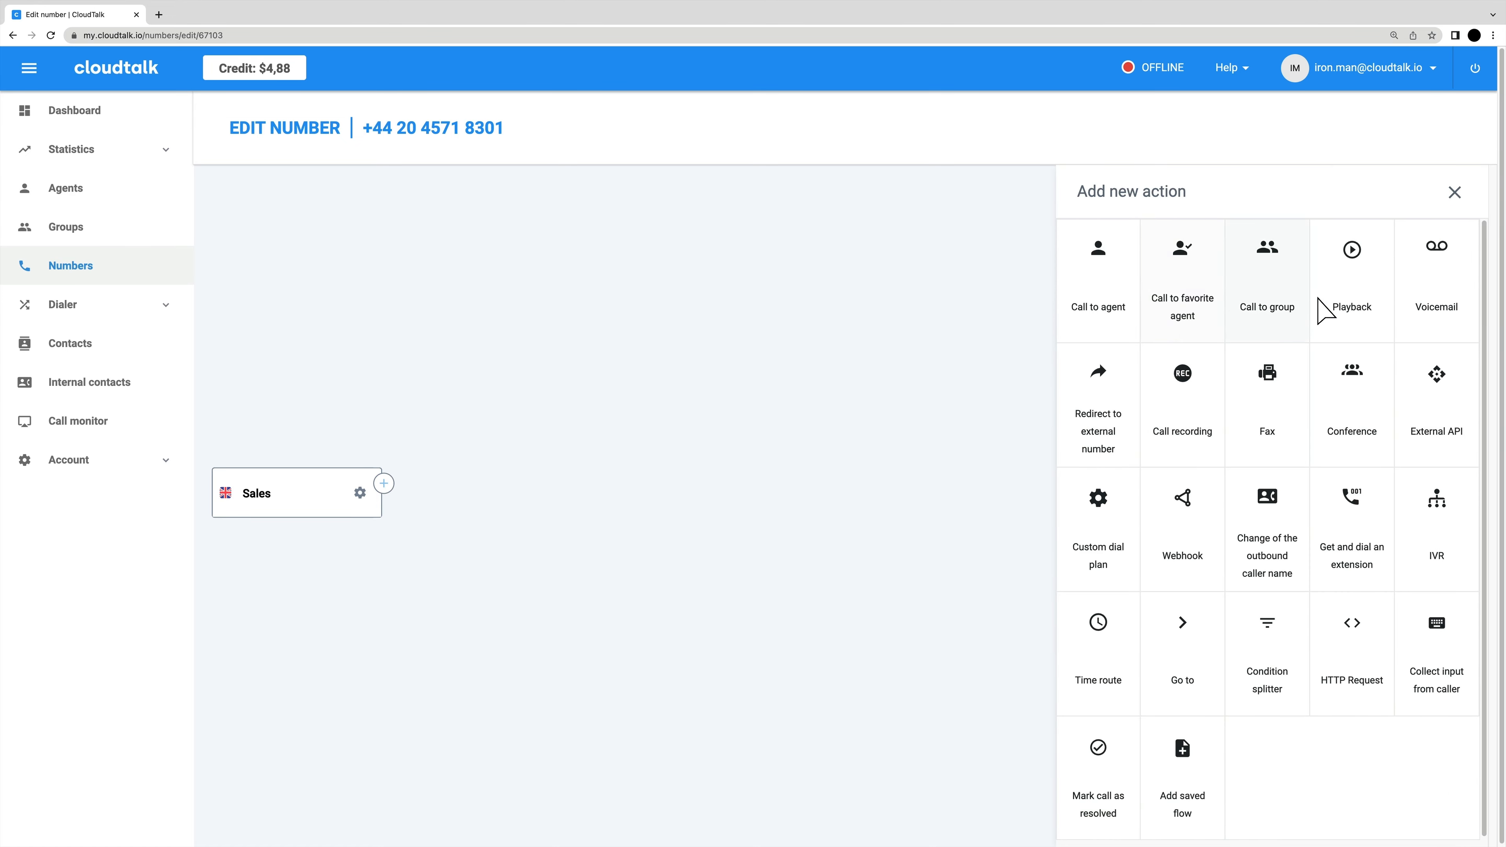
{"action": "left_click", "coordinate": [1359, 297]}
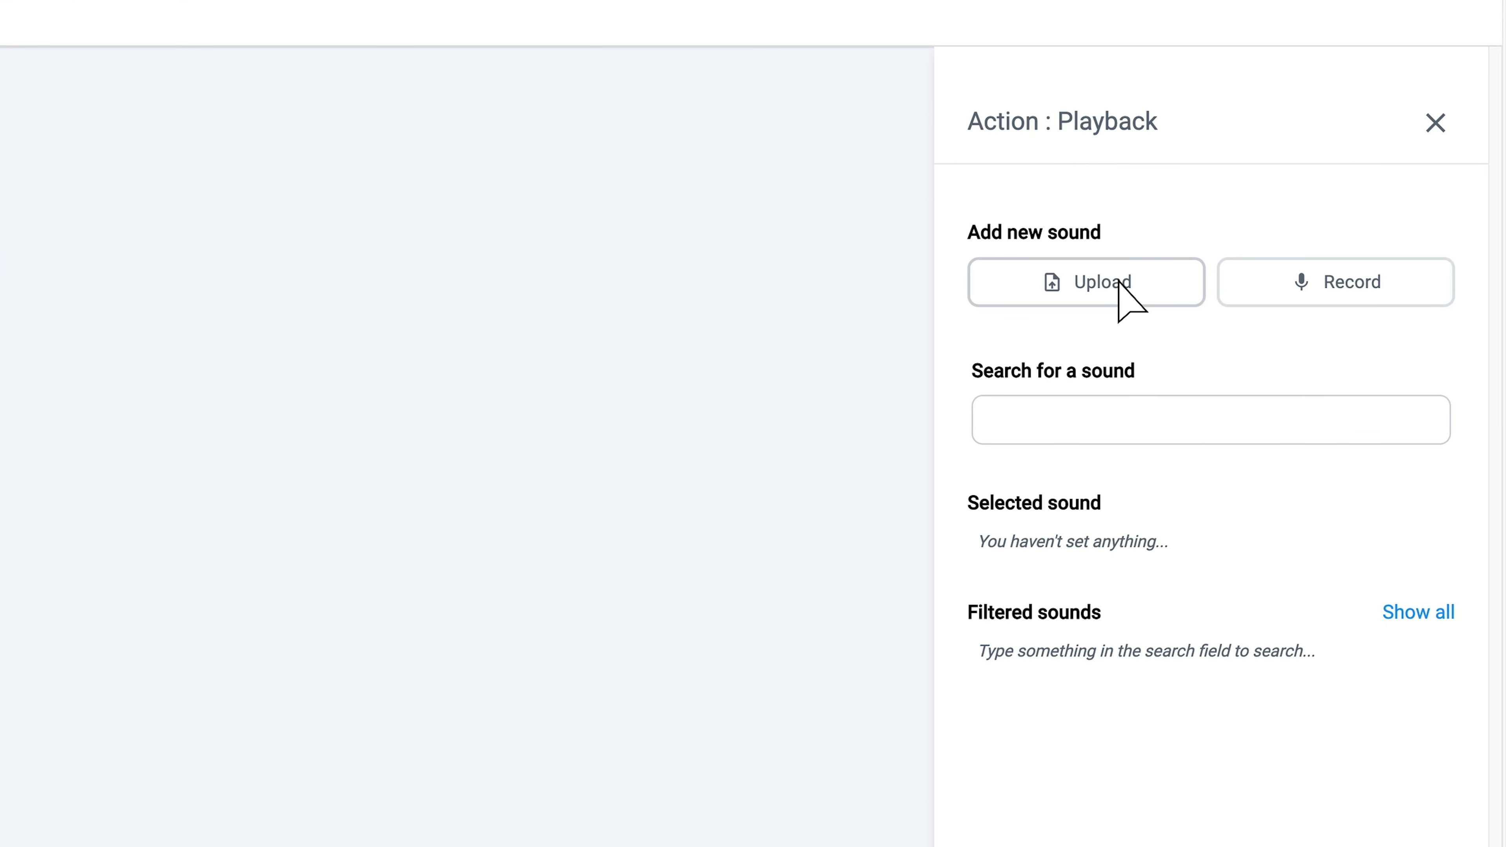
{"action": "left_click", "coordinate": [1119, 283]}
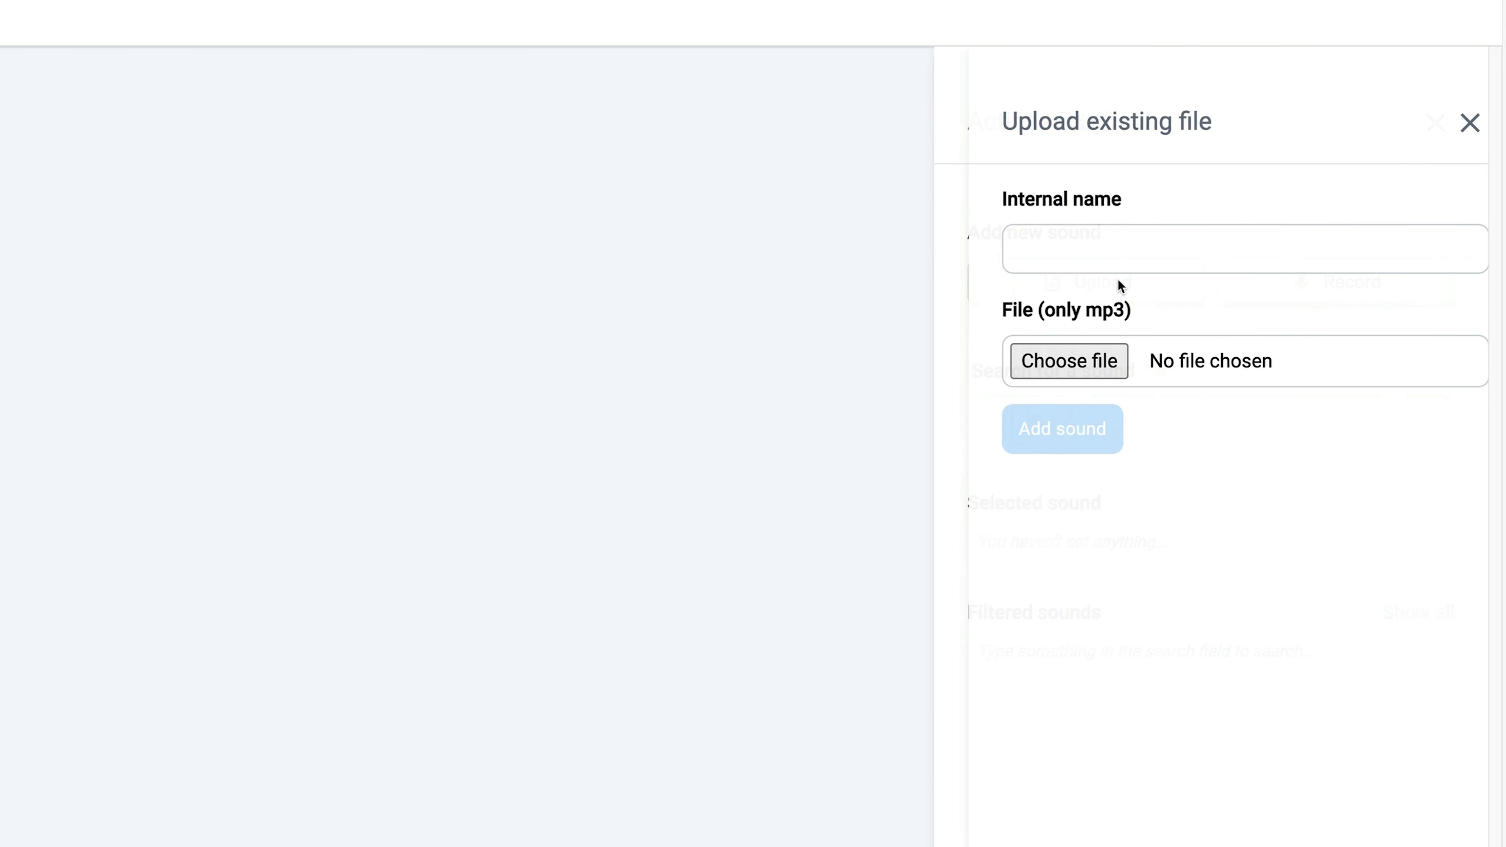
{"action": "left_click", "coordinate": [1429, 135]}
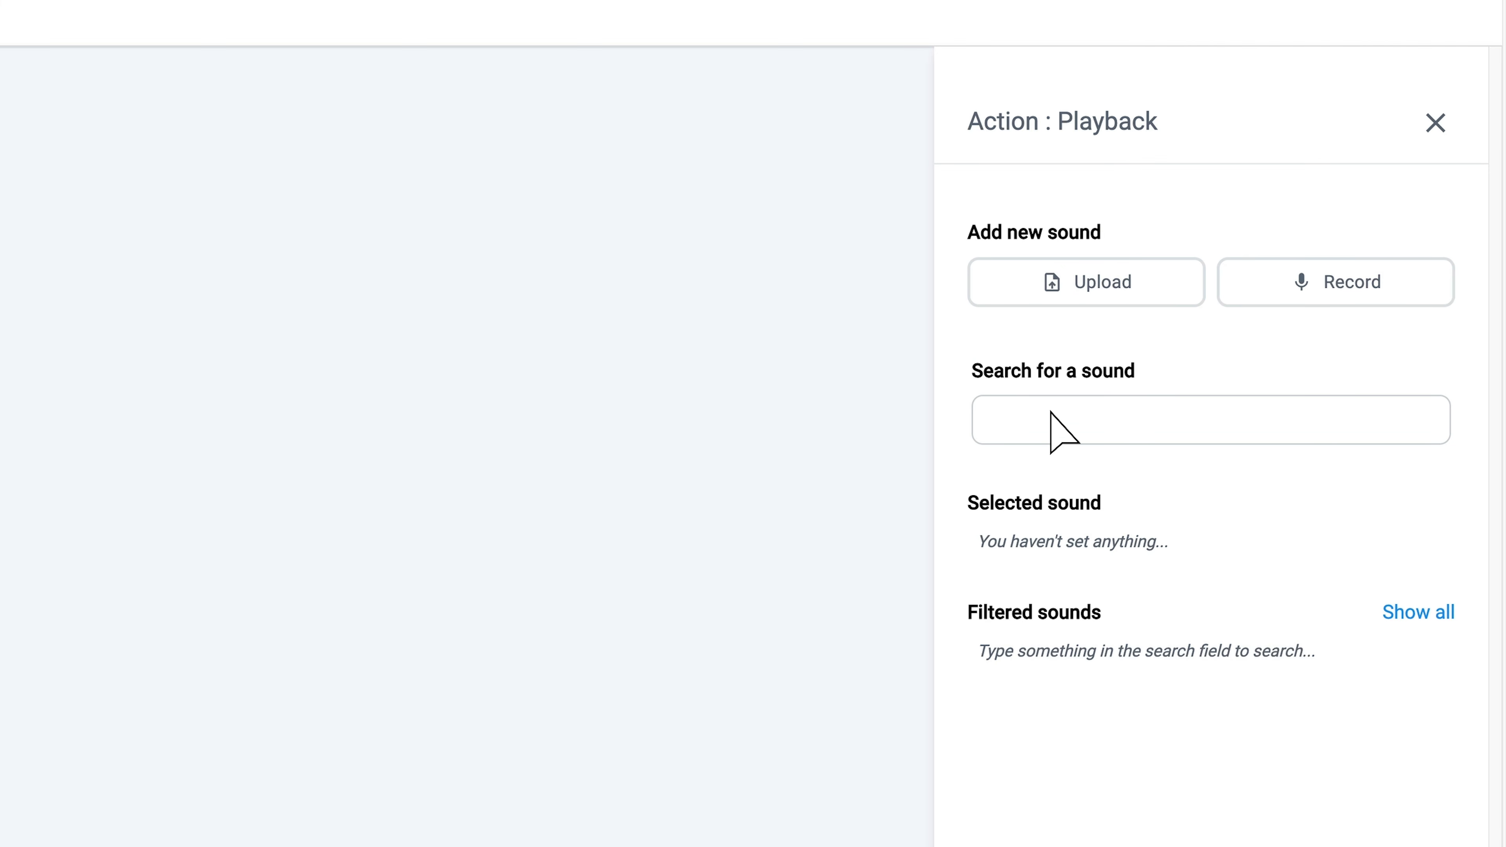
Search existing sounds for 'Bus' to list the Business hours recordings.
{"action": "left_click", "coordinate": [1012, 433]}
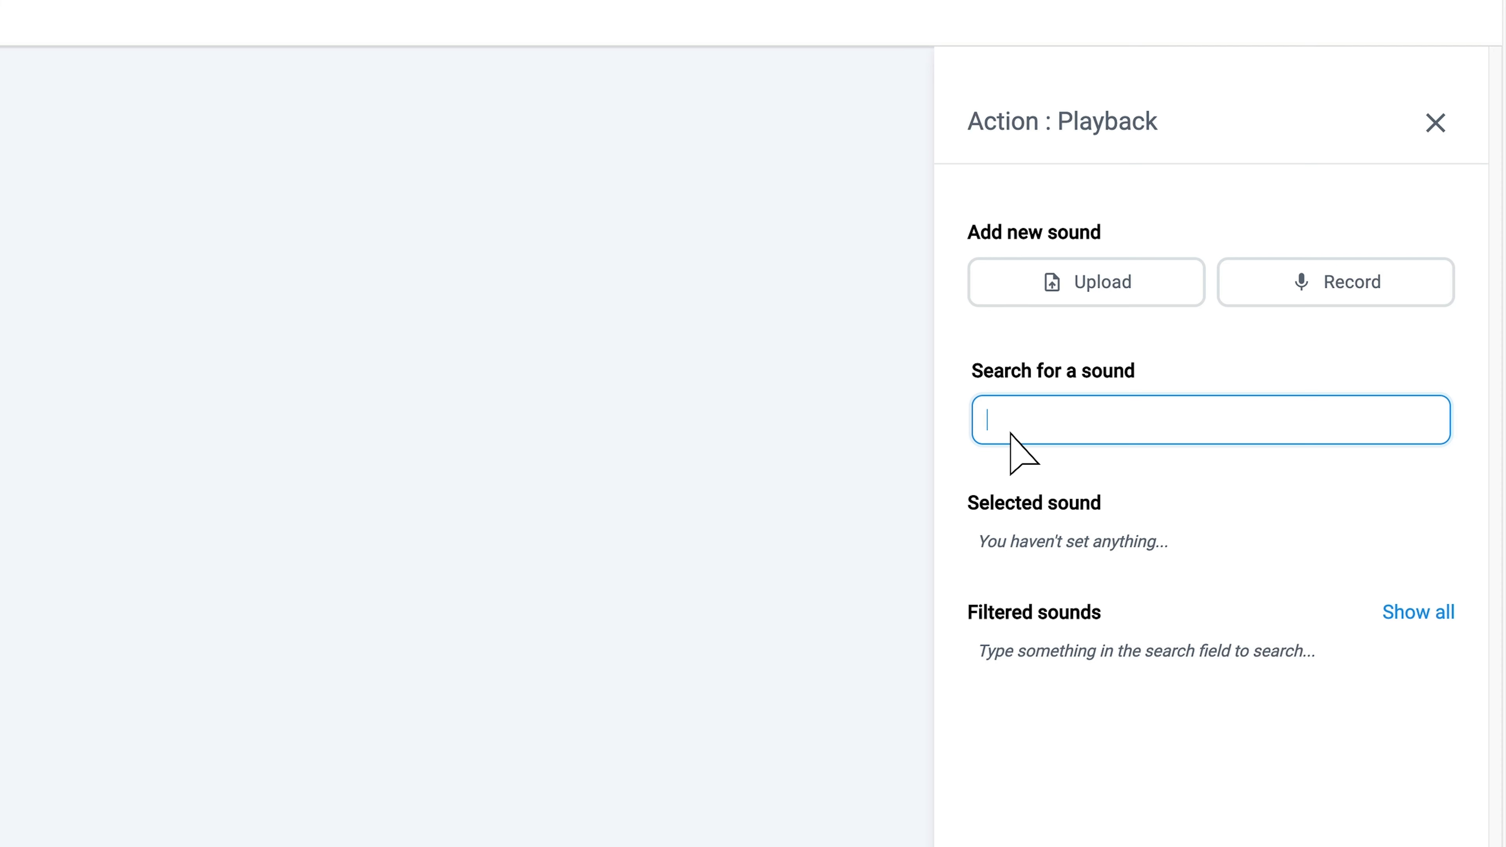
{"action": "type", "text": "Busi"}
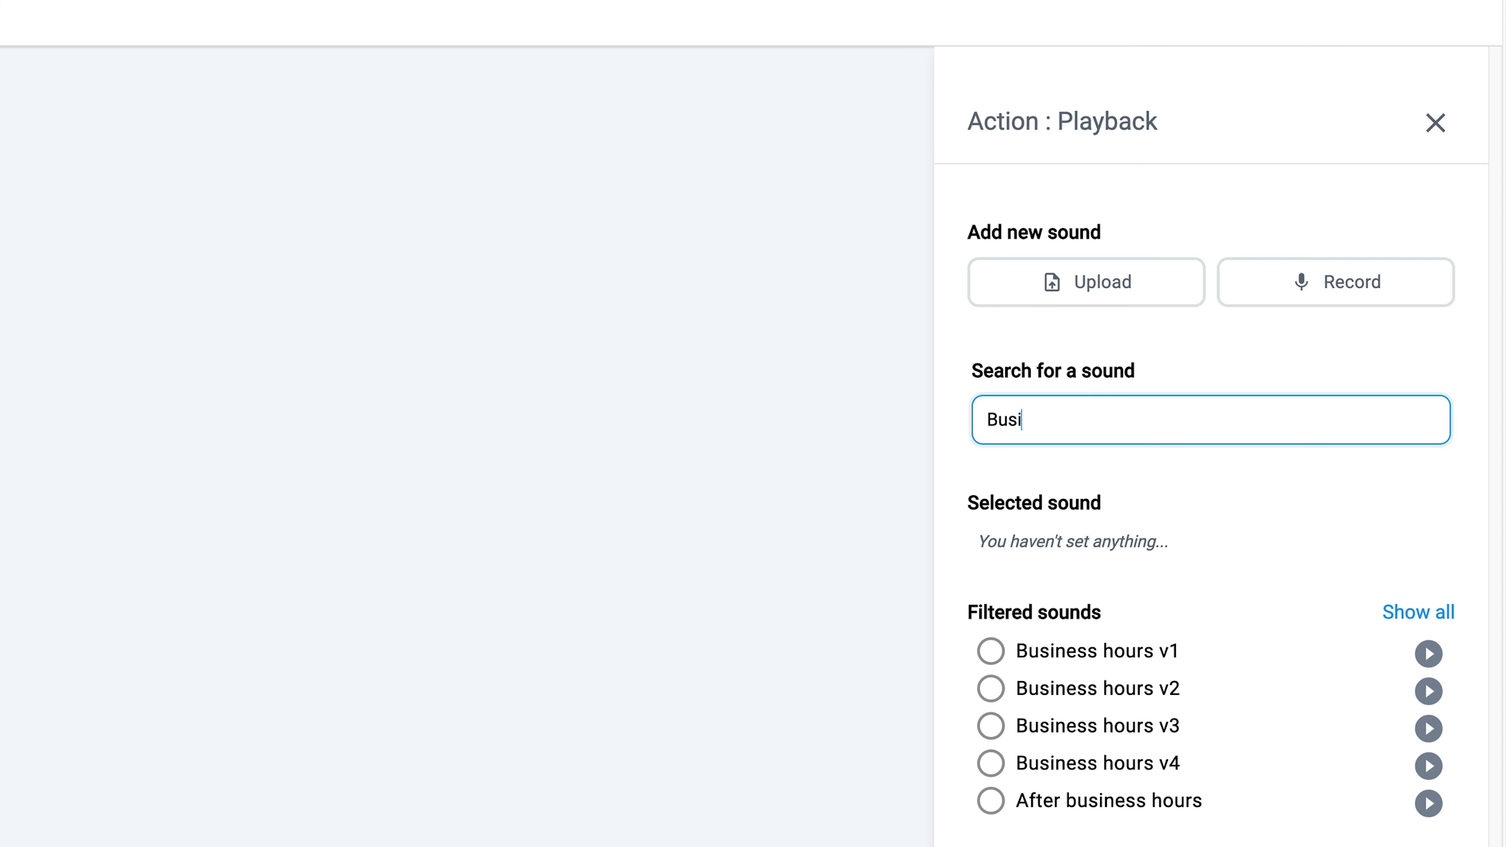
{"action": "scroll", "coordinate": [998, 646], "scroll_direction": "down", "scroll_amount": 2}
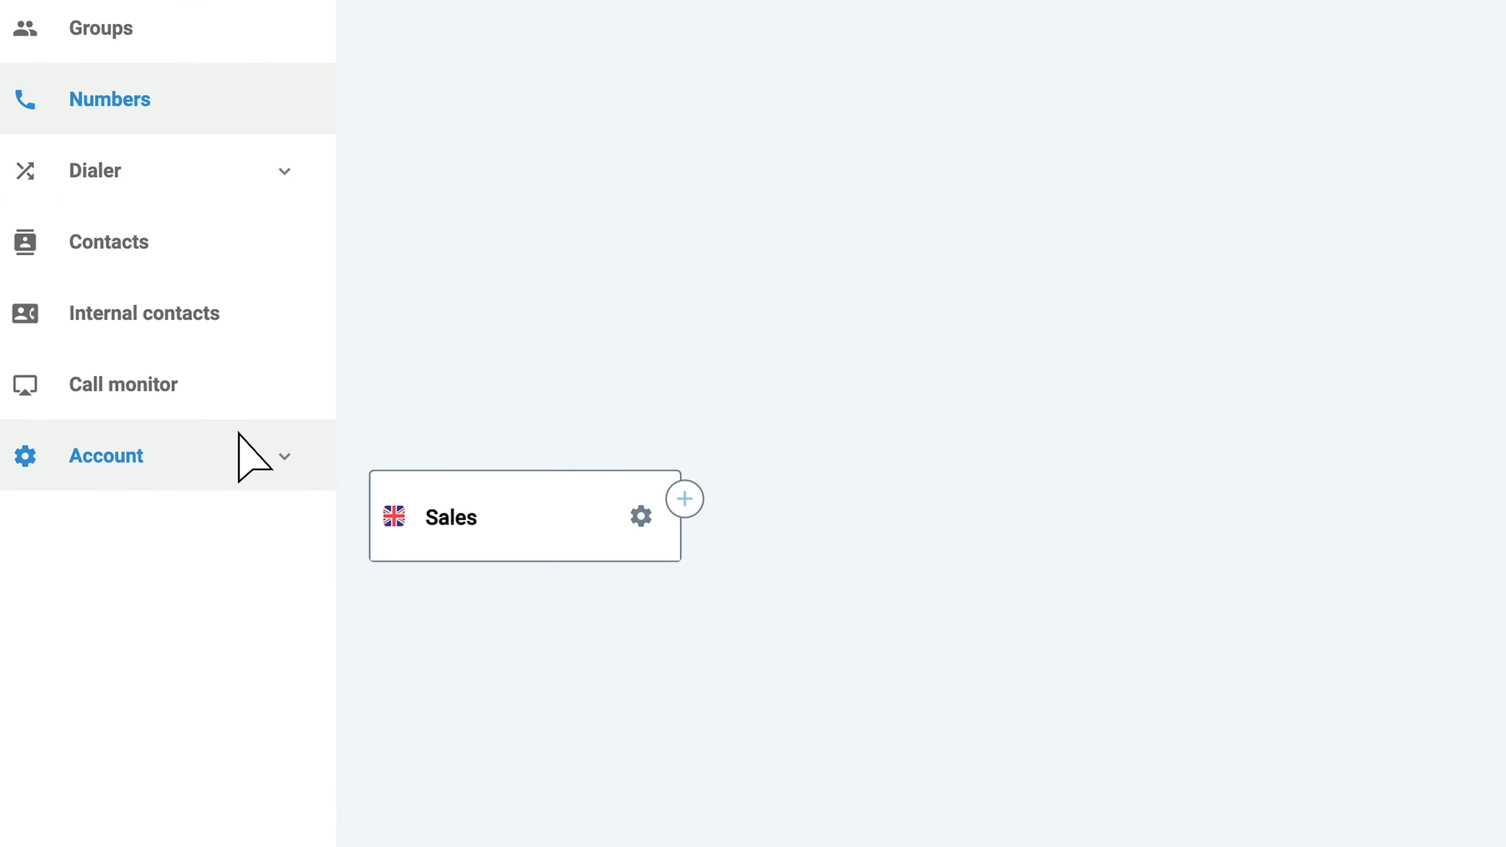
{"action": "left_click", "coordinate": [140, 449]}
{"action": "left_click", "coordinate": [190, 493]}
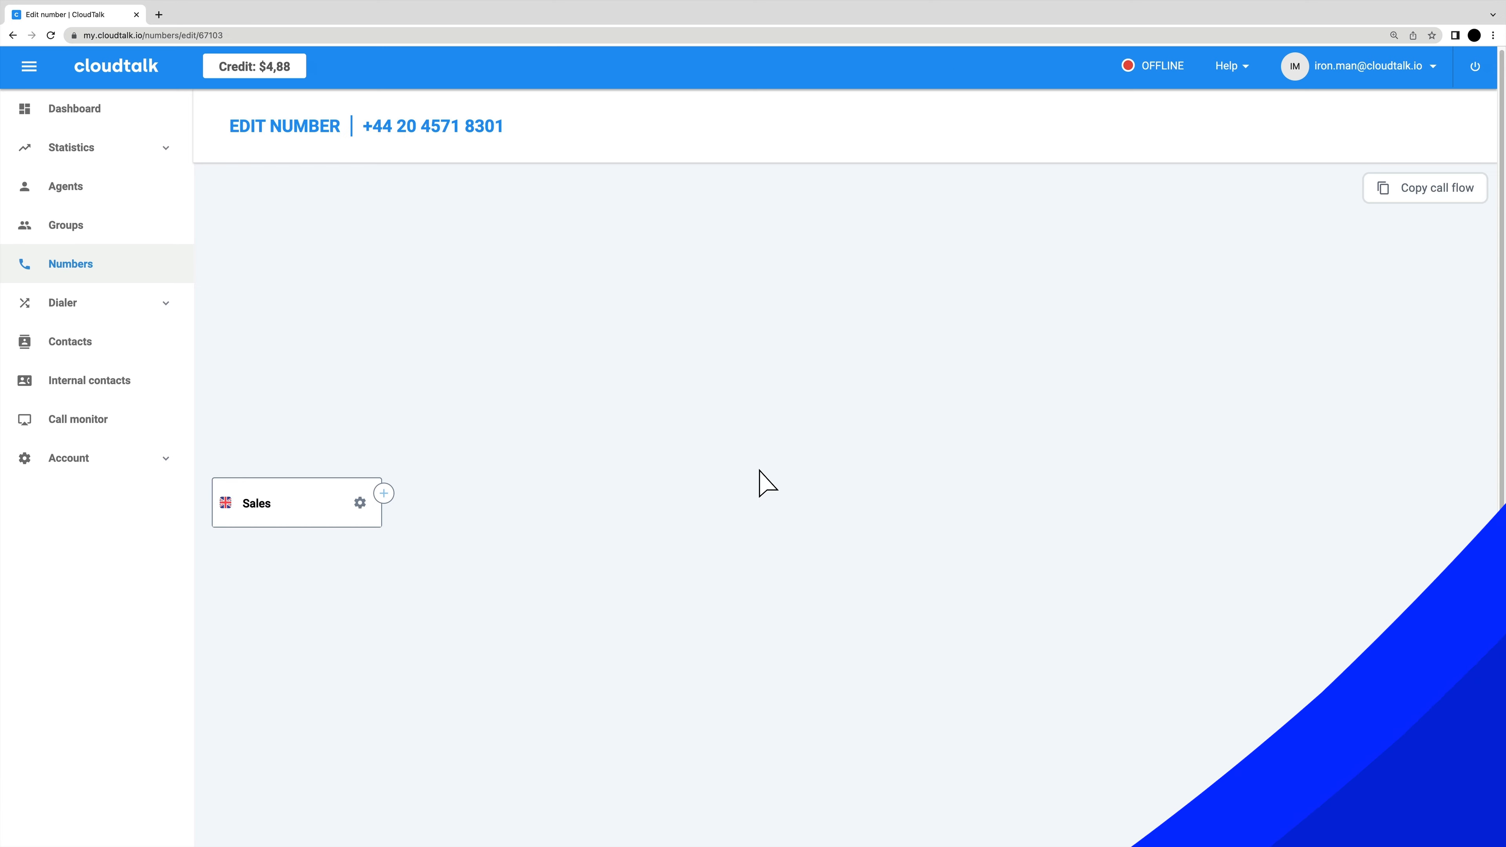
{"action": "left_click", "coordinate": [384, 493]}
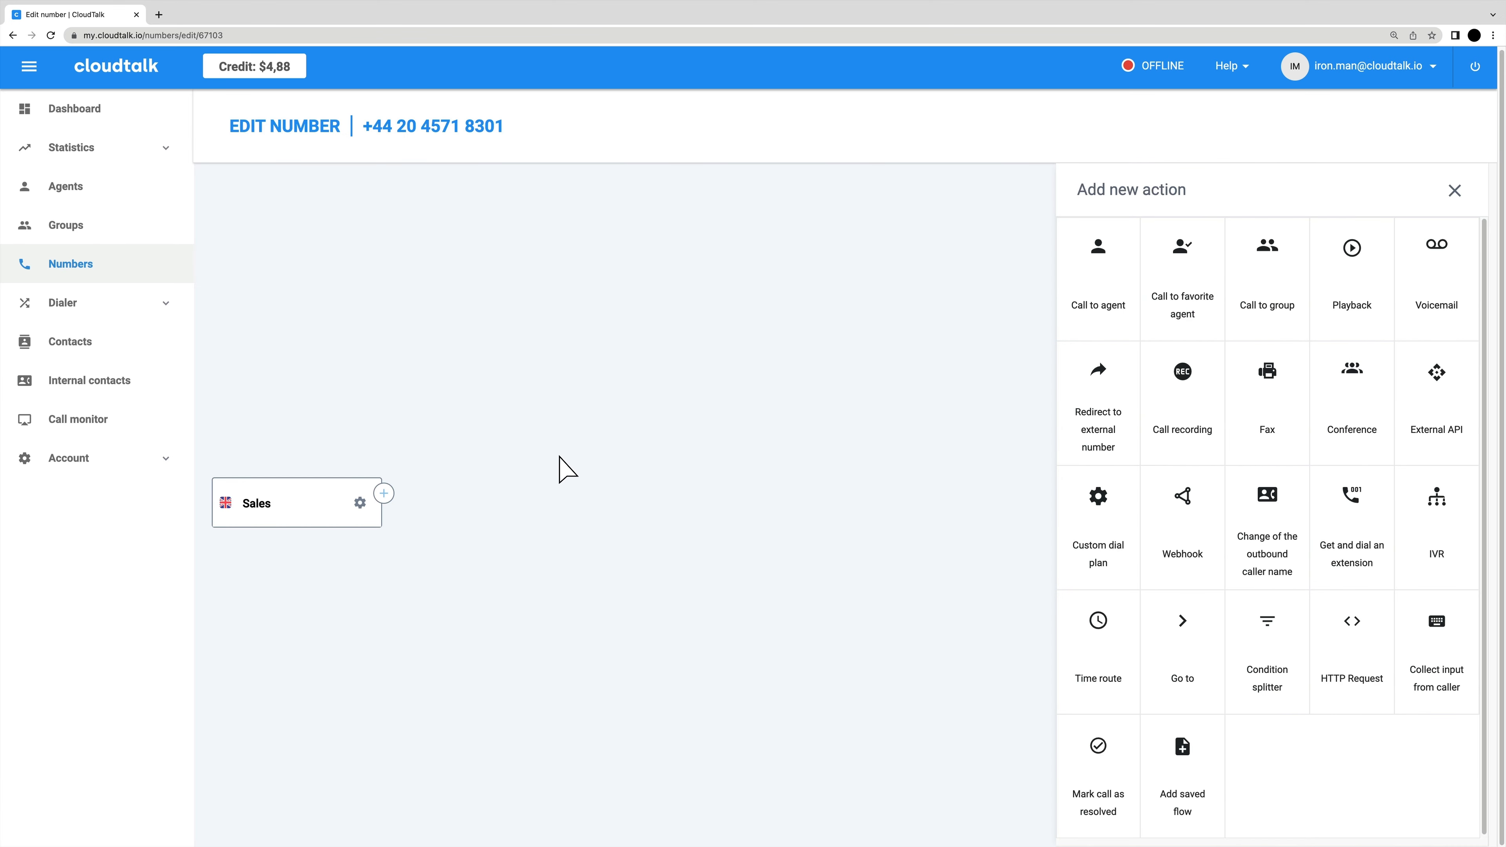
{"action": "left_click", "coordinate": [1410, 279]}
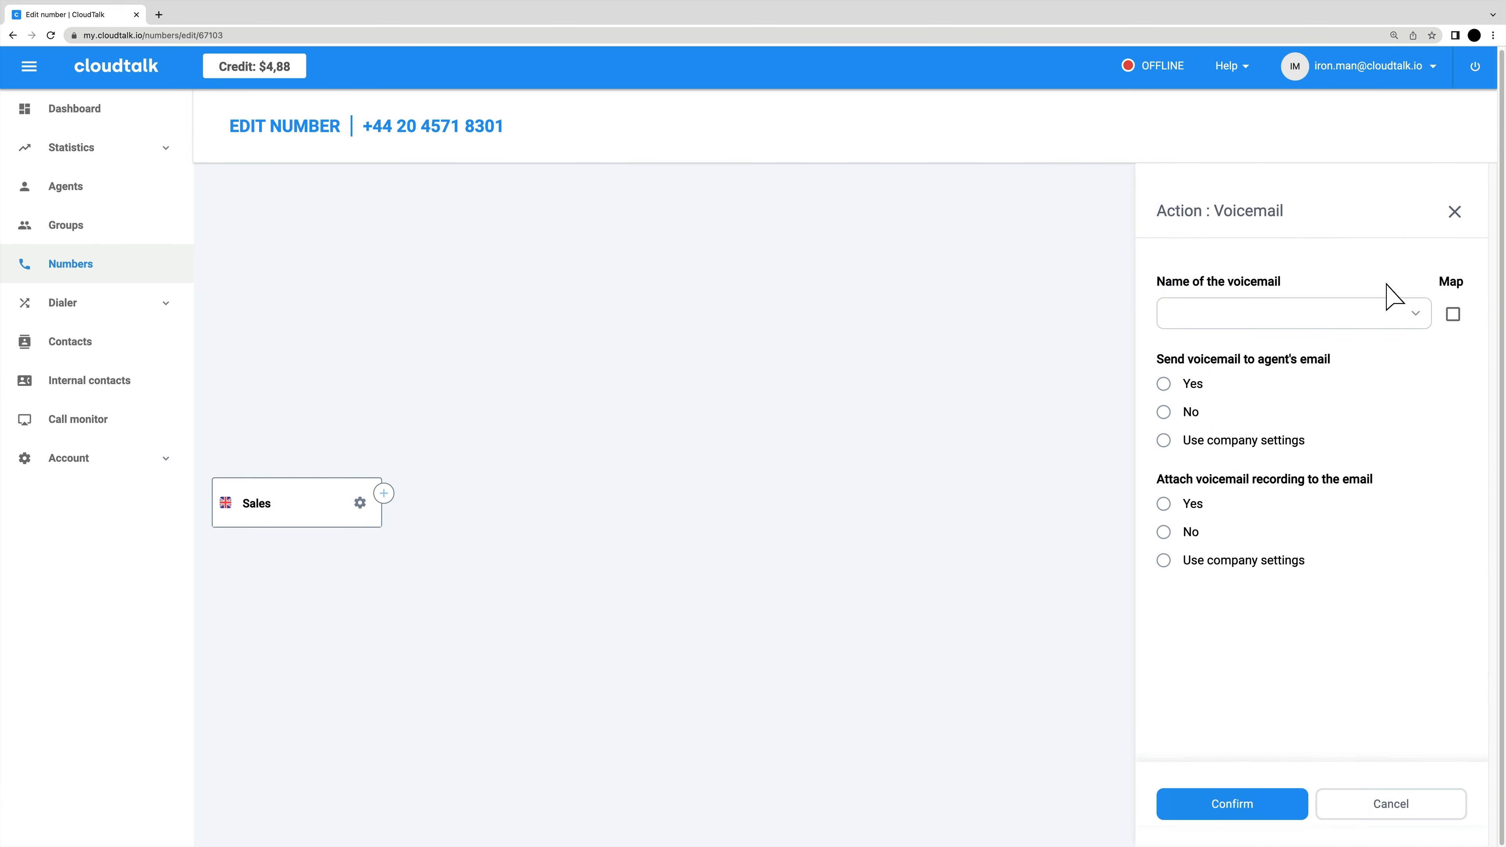
{"action": "left_click", "coordinate": [1293, 314]}
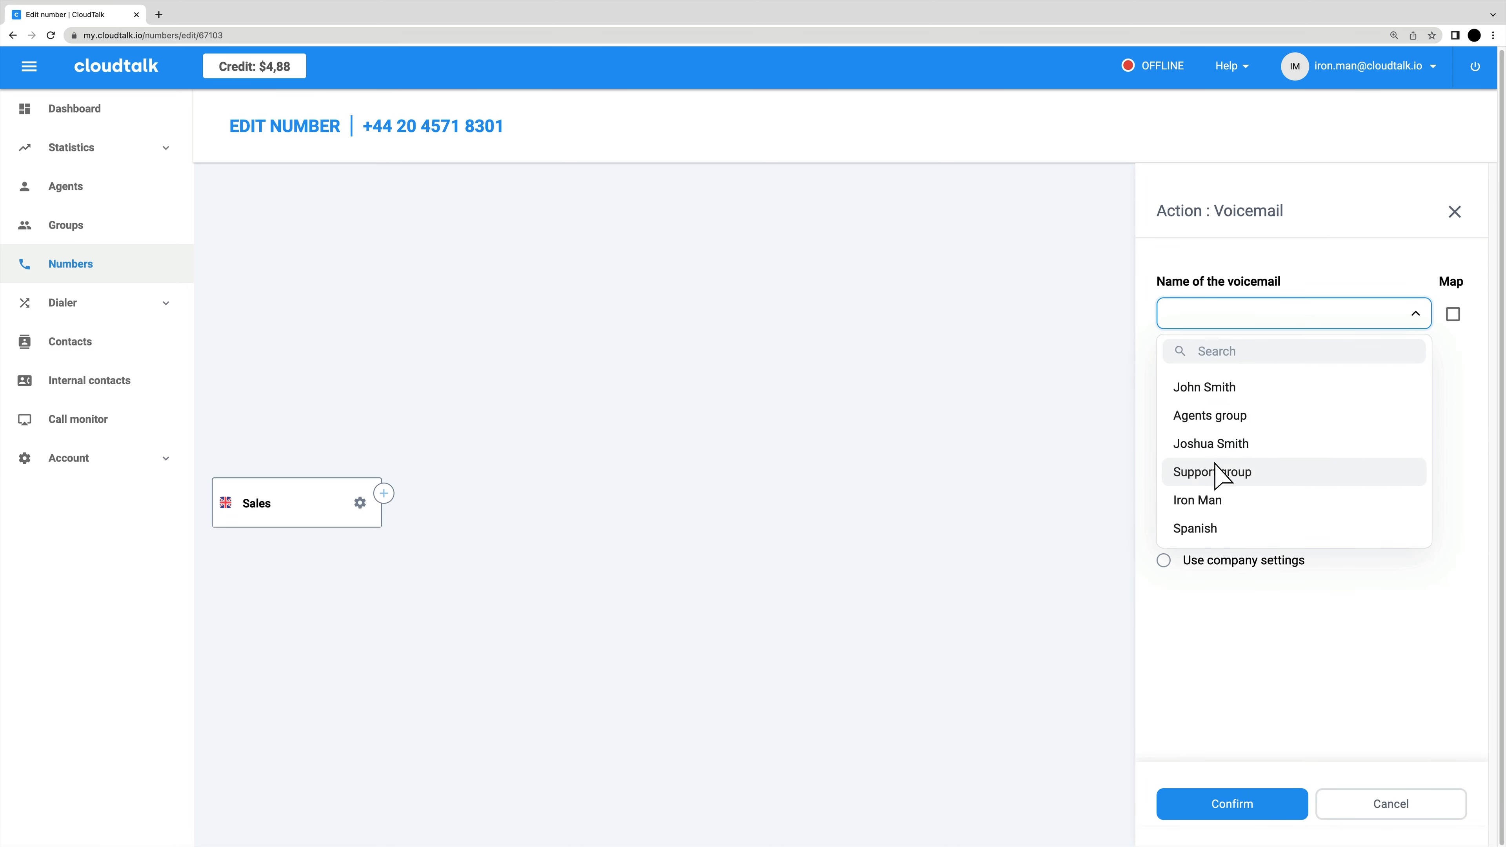
{"action": "left_click", "coordinate": [1207, 500]}
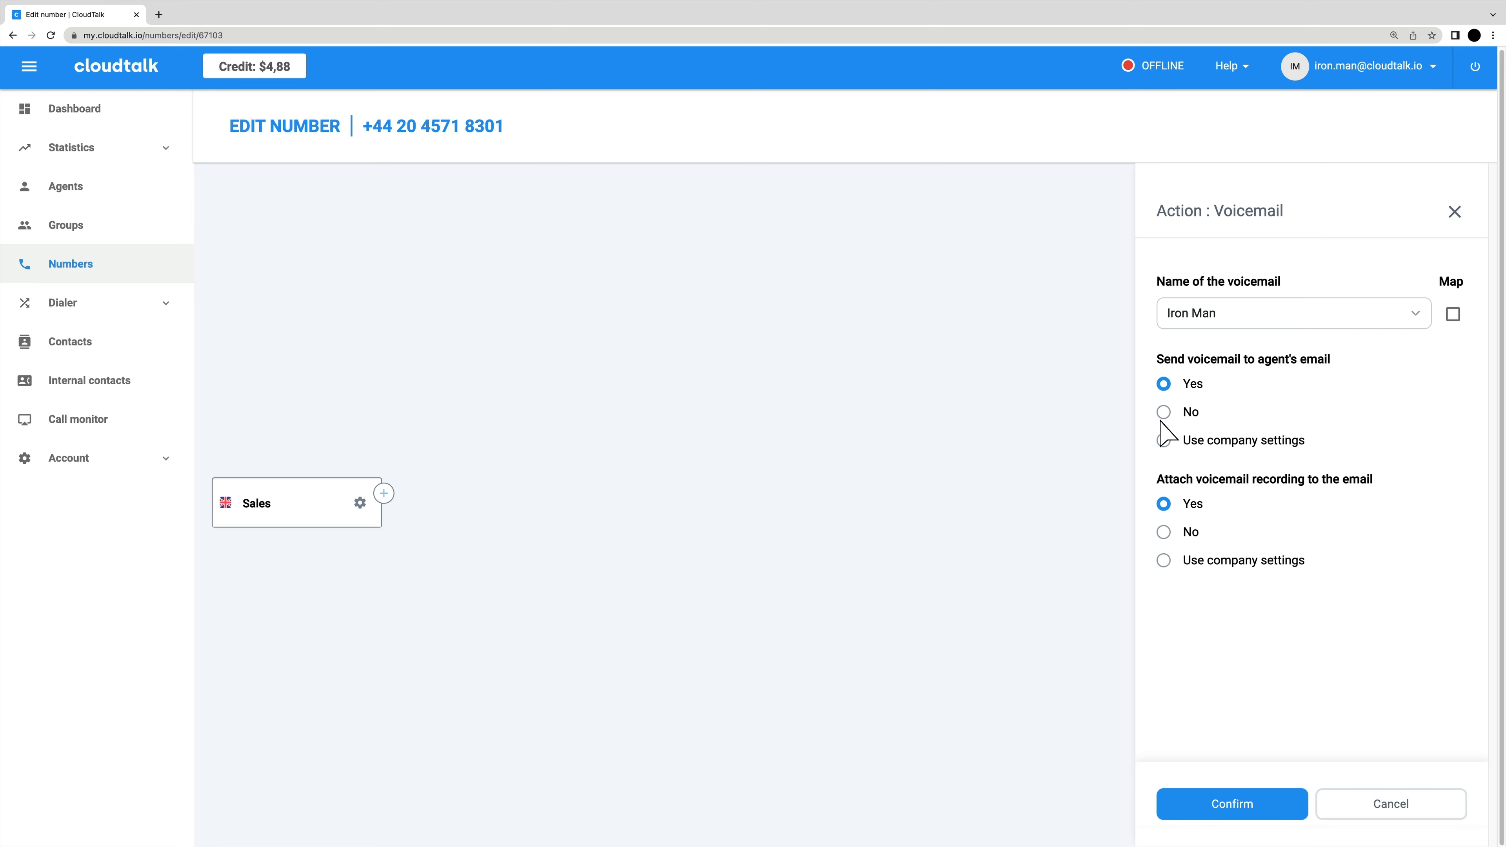
{"action": "left_click", "coordinate": [1163, 561]}
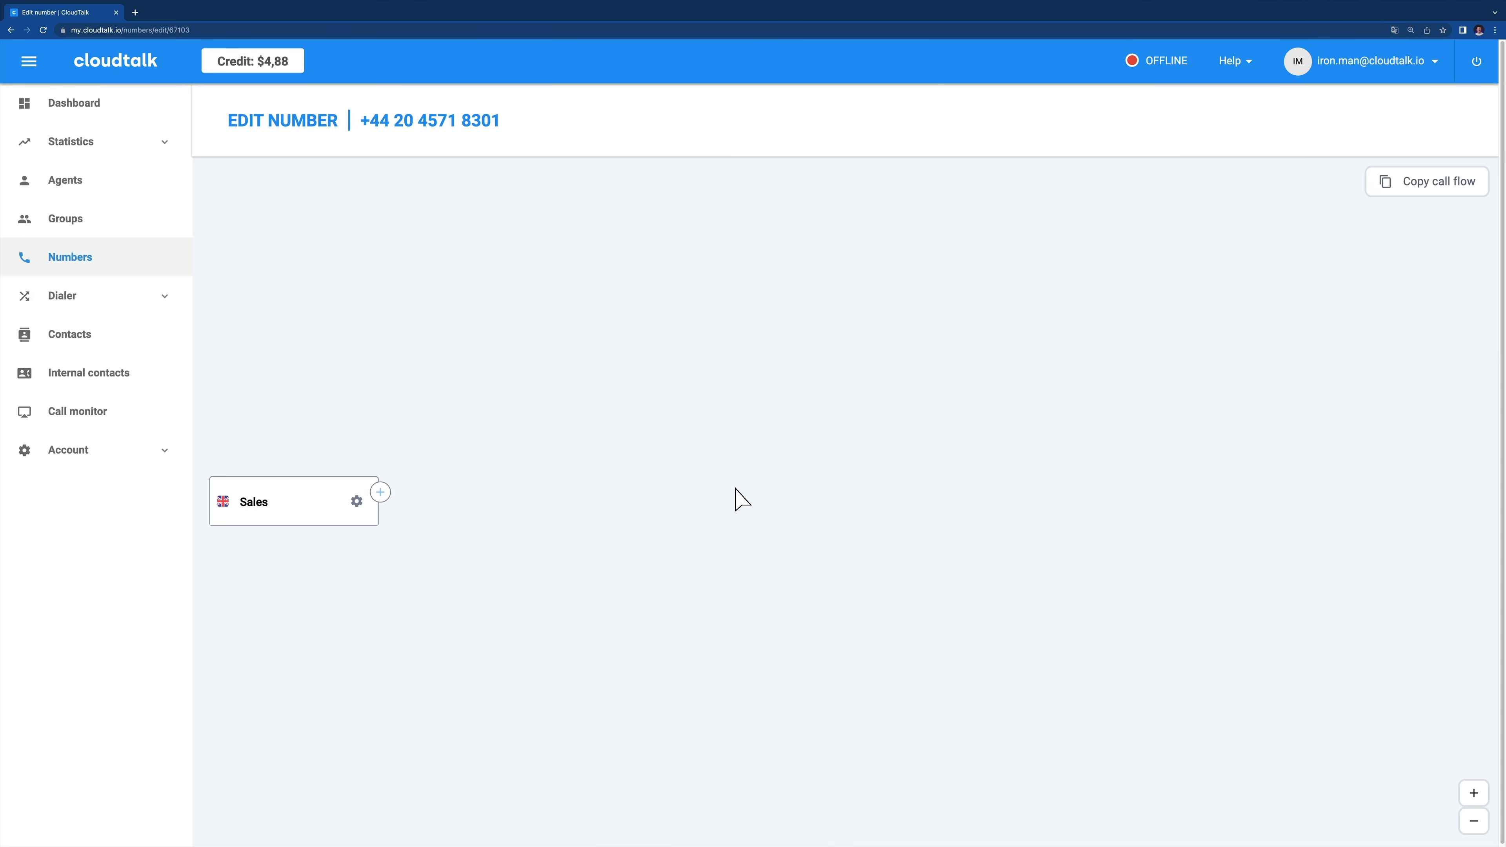
Add a Redirect to external number action after Sales with a 30-second wait and the external target number.
{"action": "left_click", "coordinate": [380, 492]}
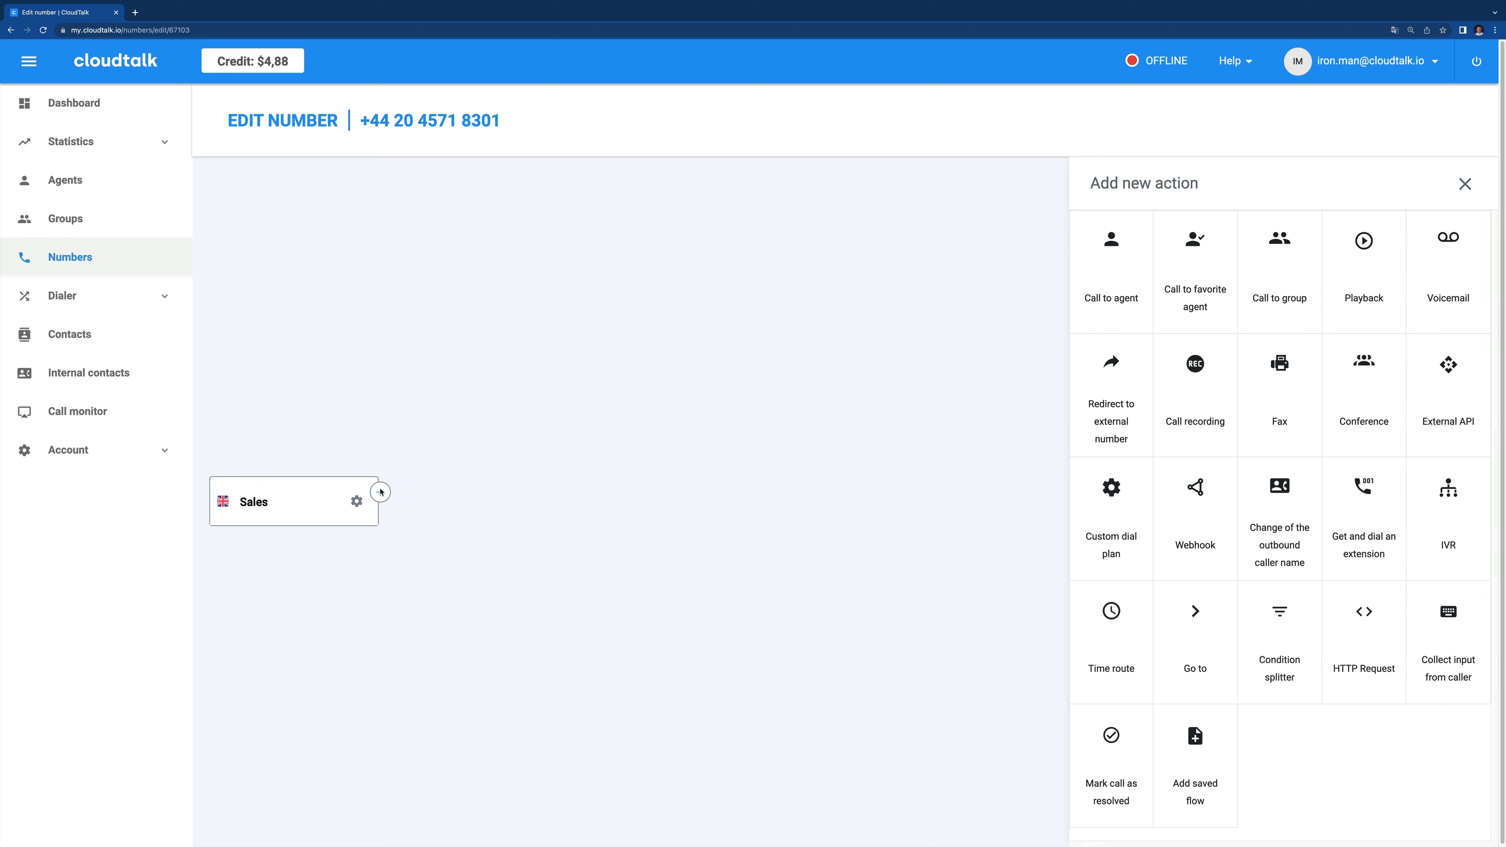
{"action": "left_click", "coordinate": [1080, 436]}
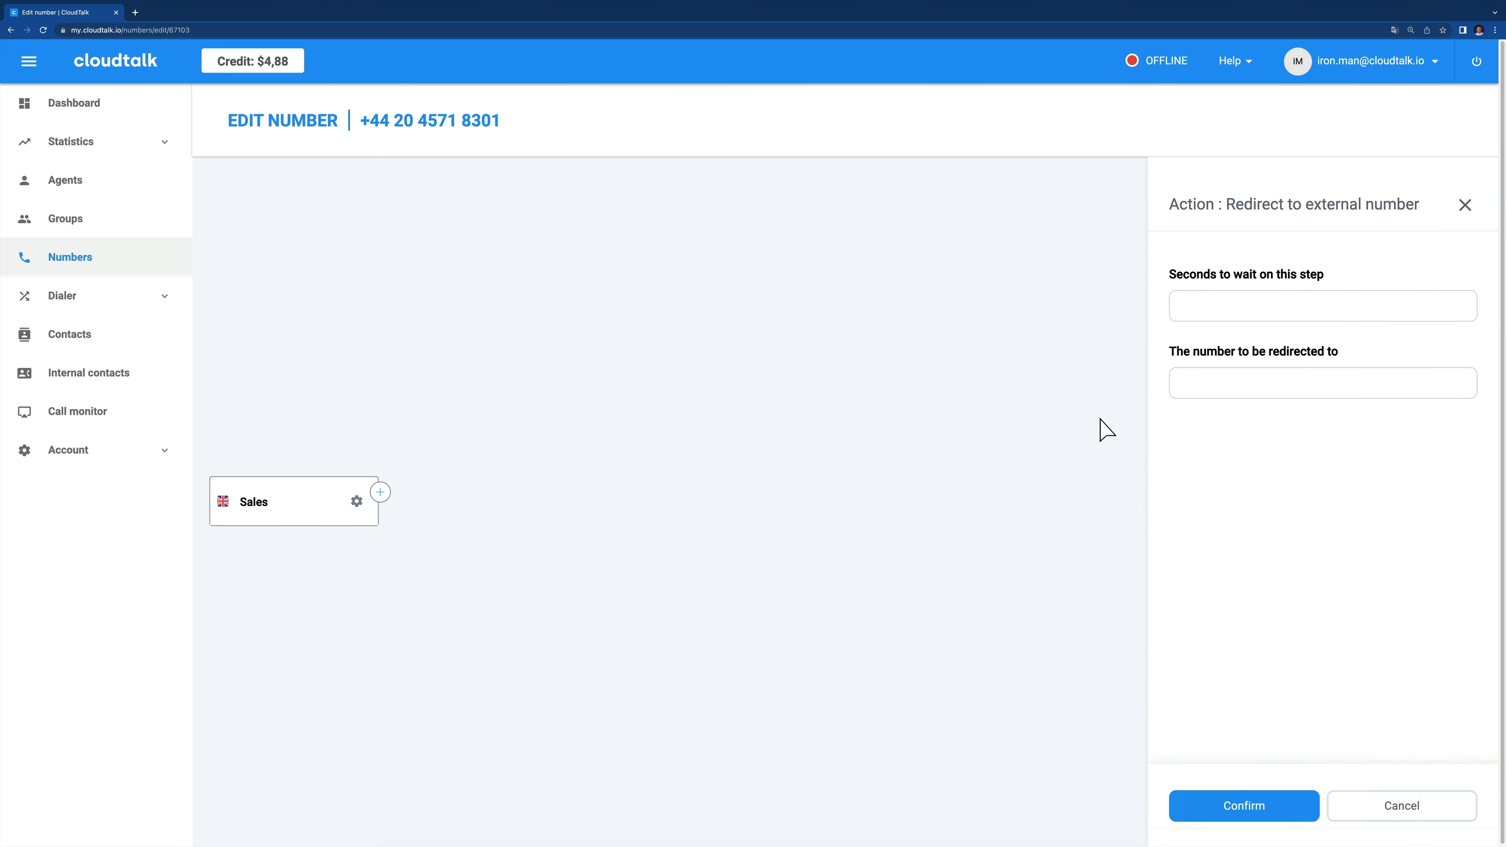
{"action": "left_click", "coordinate": [1190, 318]}
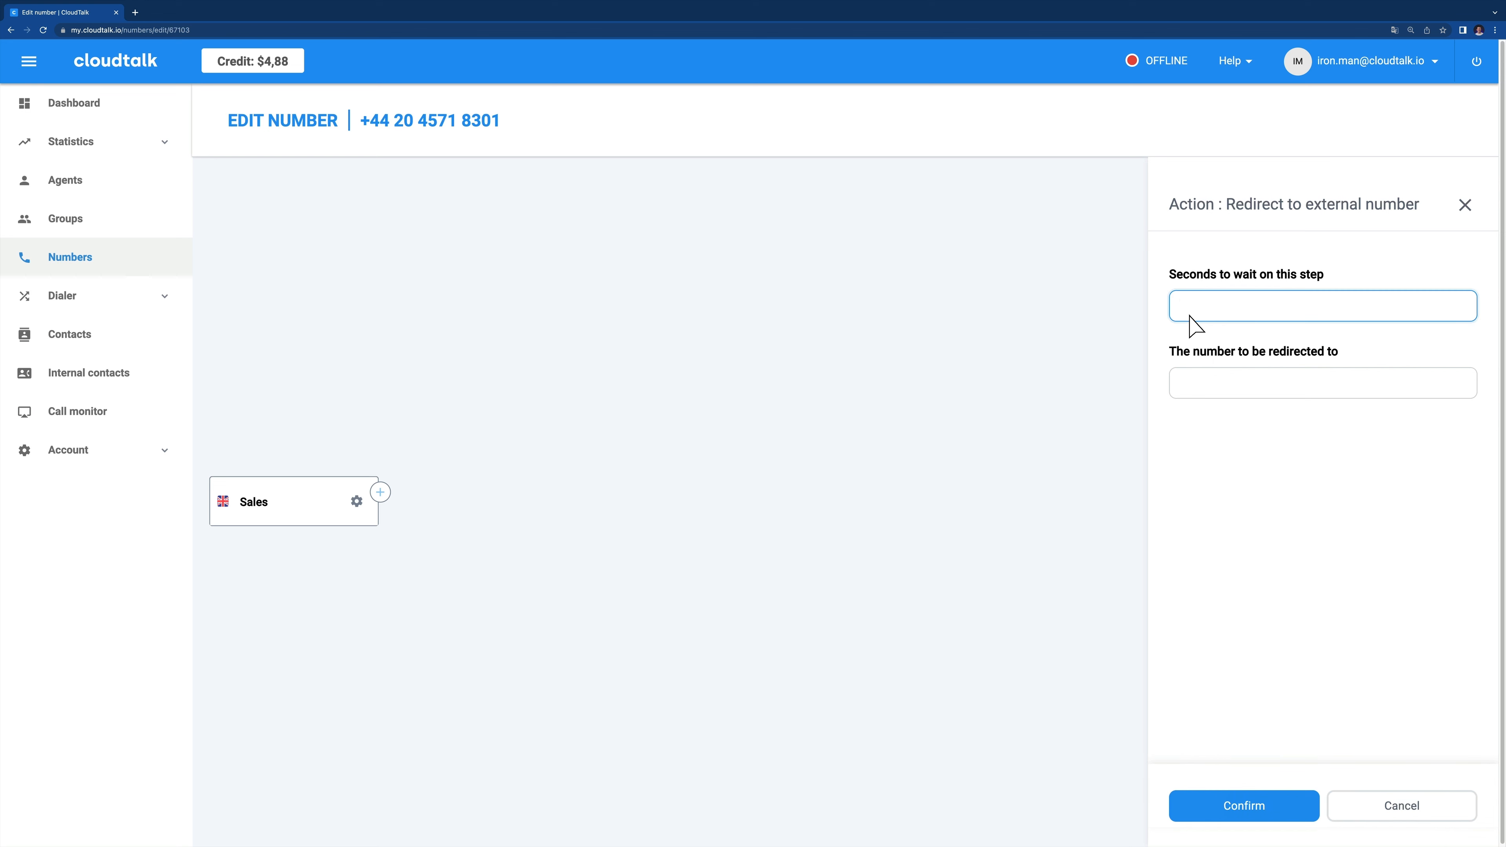
{"action": "type", "text": "30"}
{"action": "left_click", "coordinate": [1186, 384]}
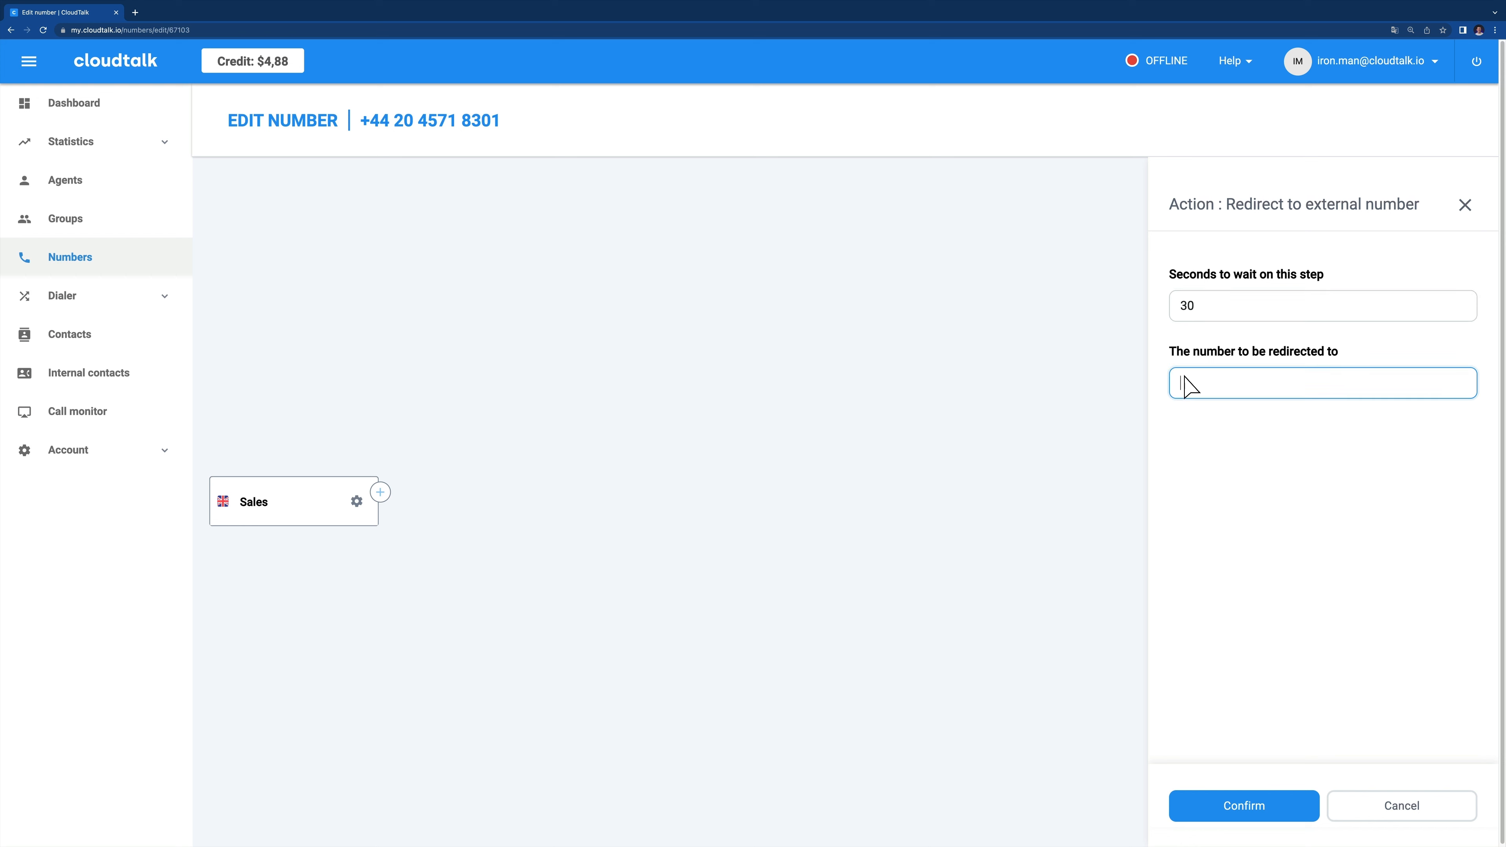
{"action": "left_click", "coordinate": [1208, 809]}
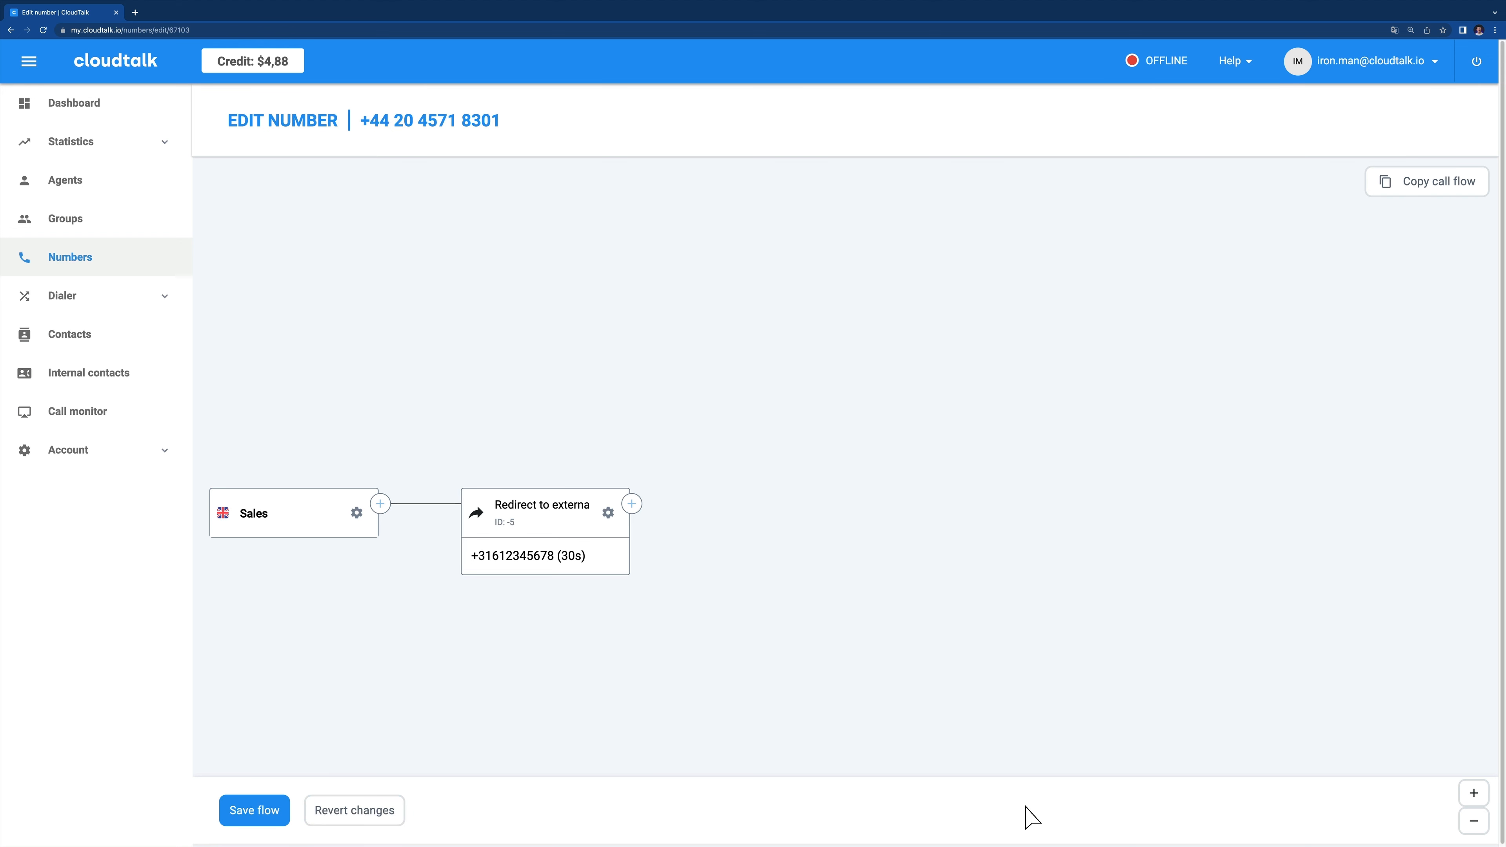
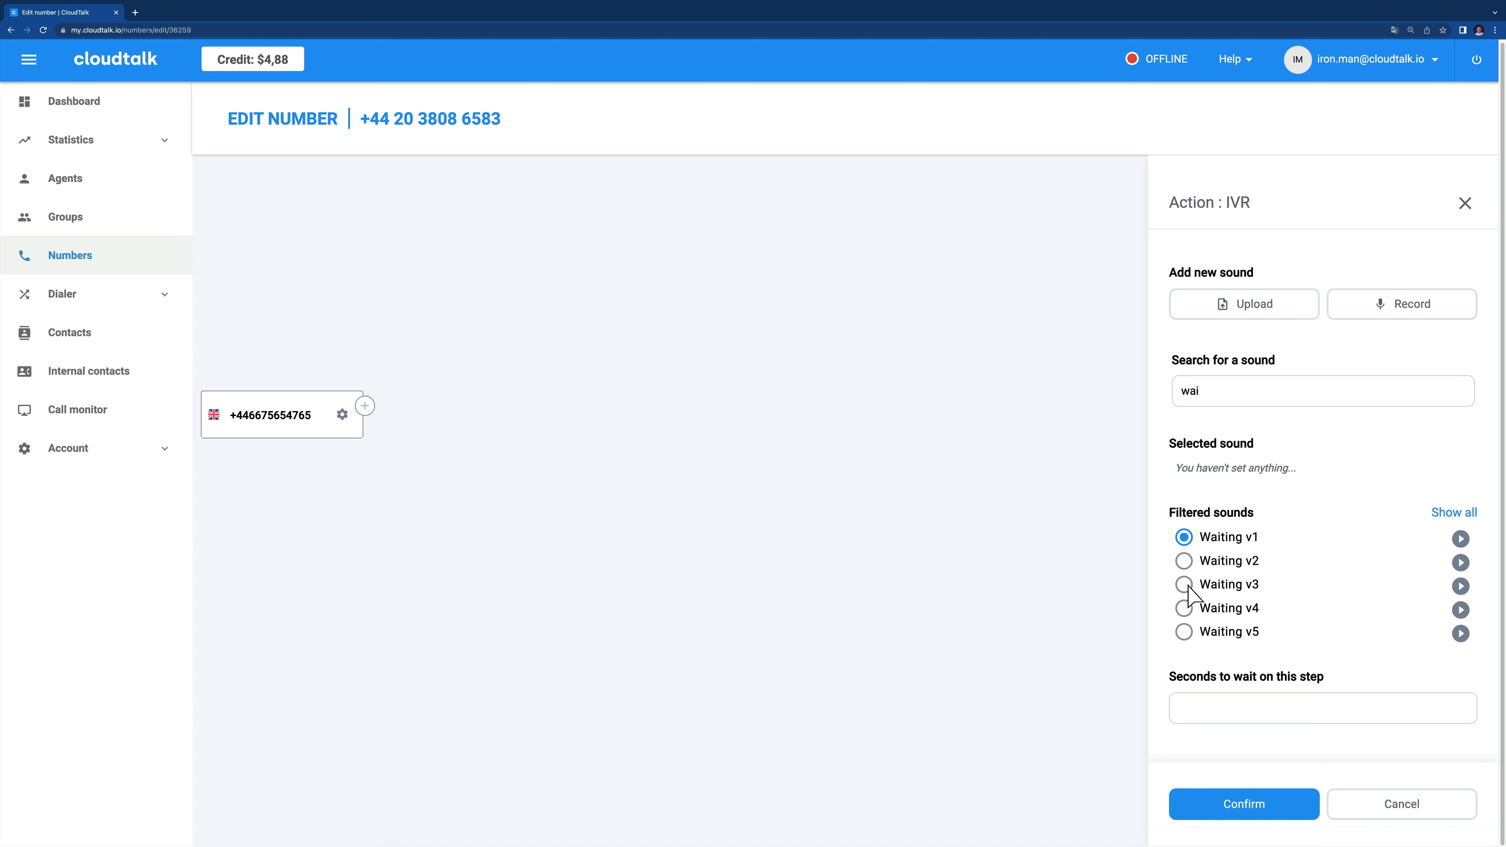
Confirm the Waiting v1 IVR step with a 20-second wait and save the flow.
{"action": "type", "text": "20"}
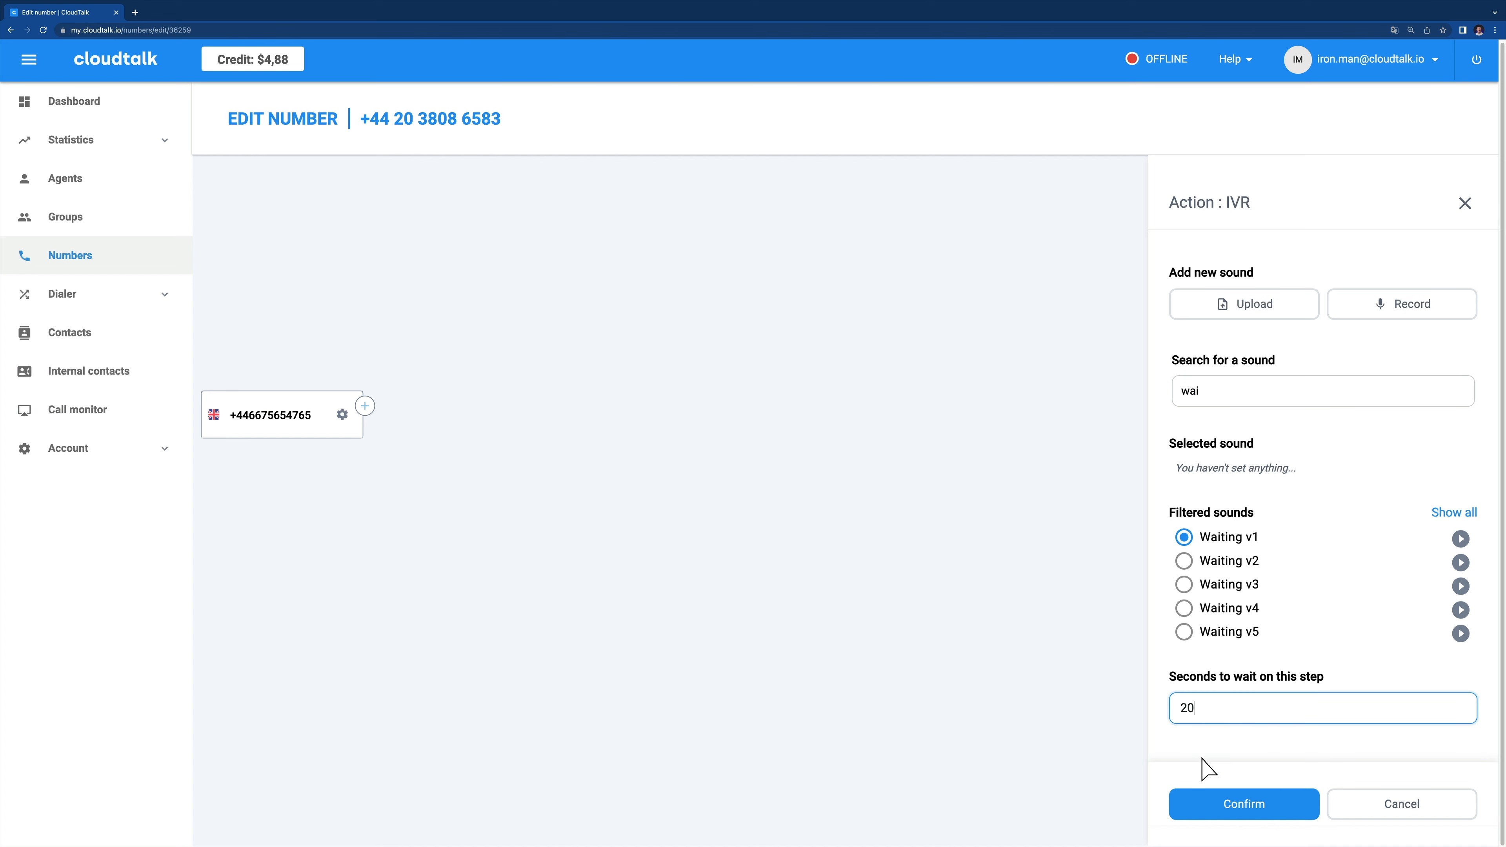
{"action": "left_click", "coordinate": [1201, 804]}
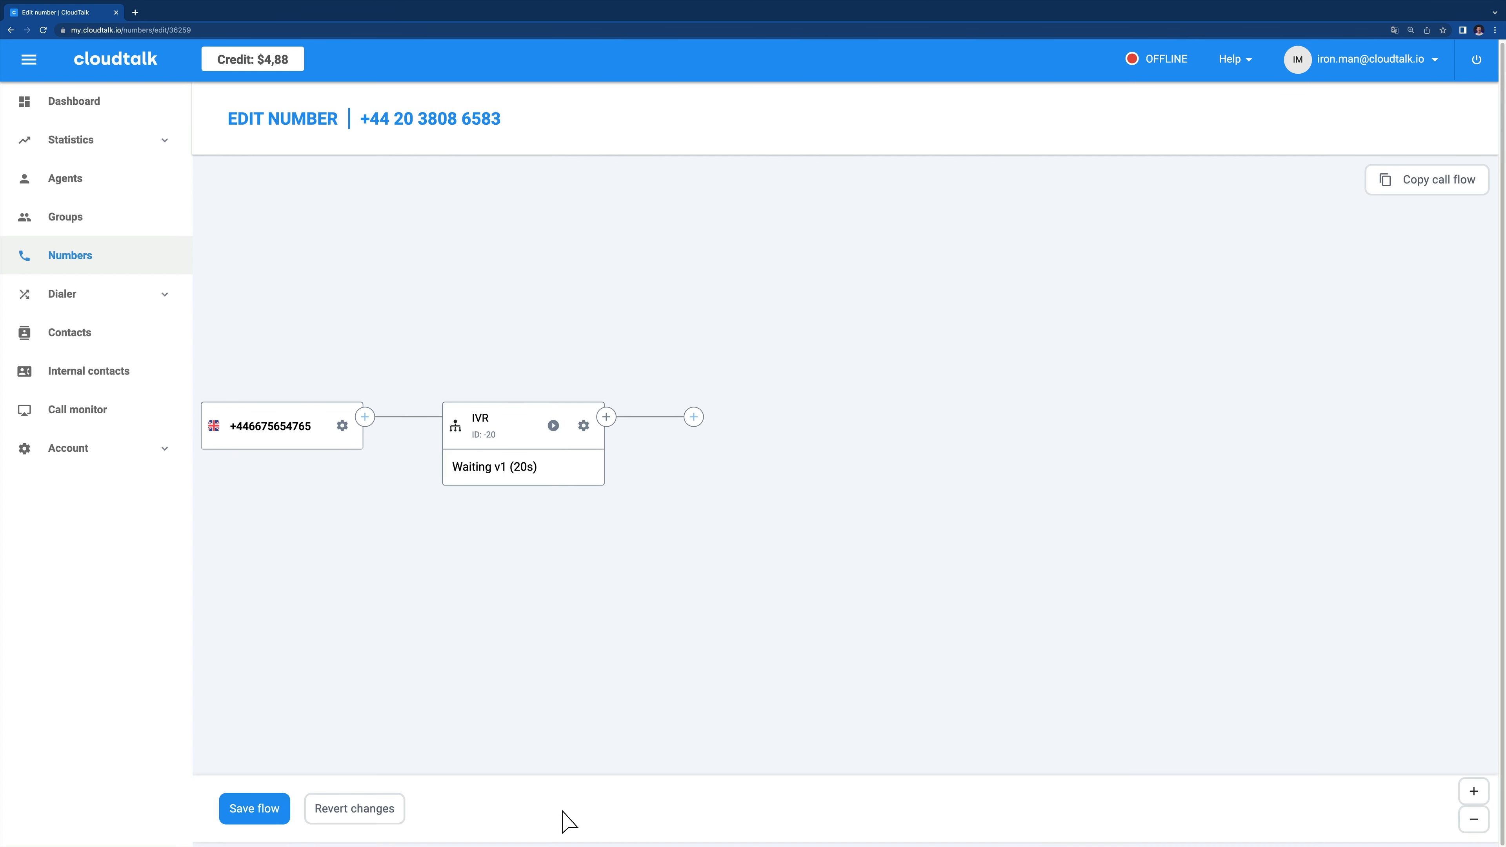
{"action": "left_click", "coordinate": [278, 808]}
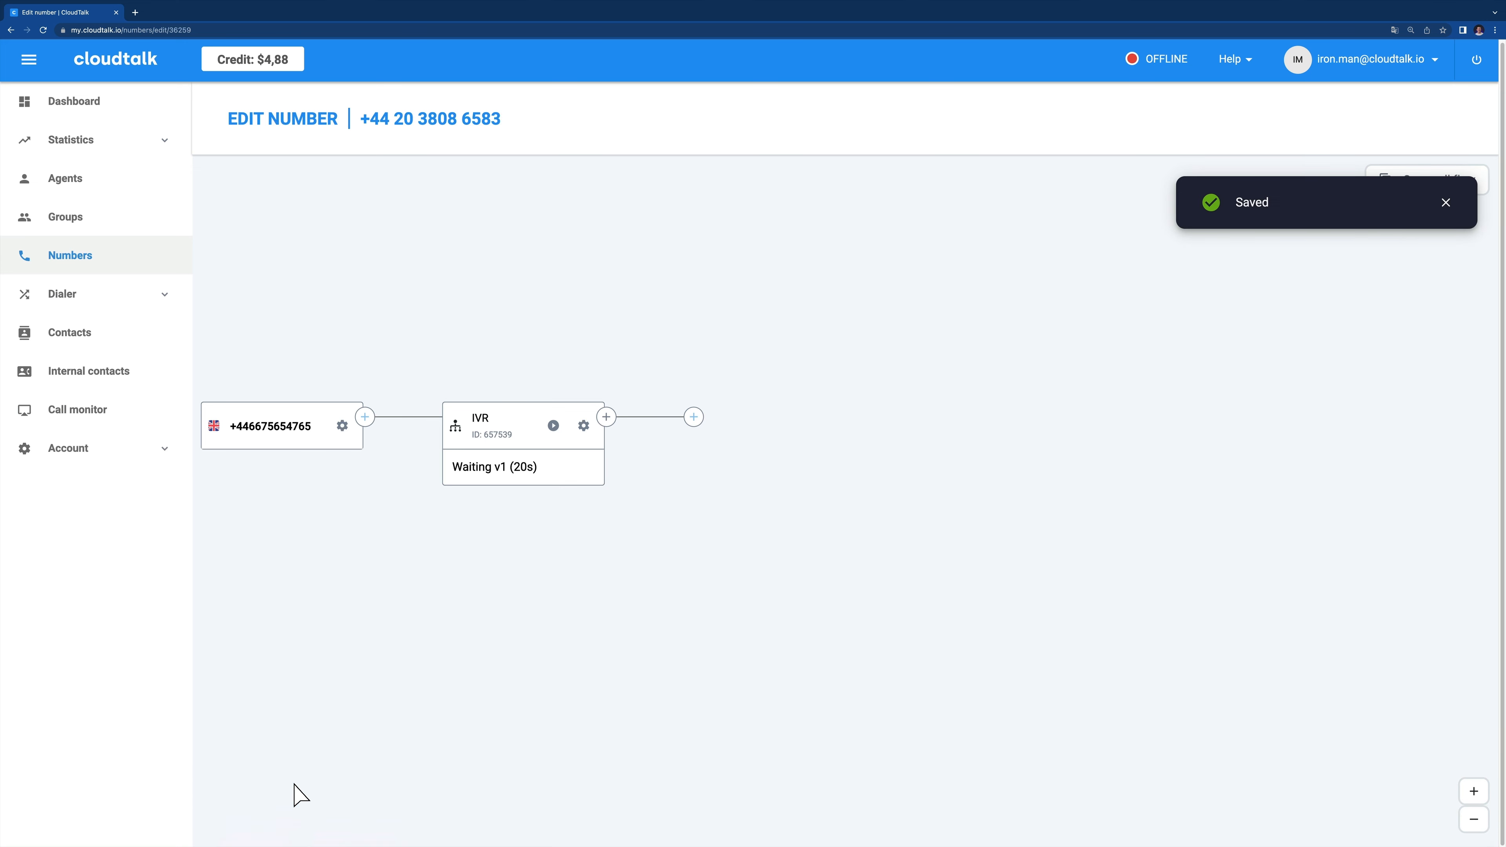
Add a Call to group branch after the IVR sending key 1 to Technical team.
{"action": "left_click", "coordinate": [693, 417]}
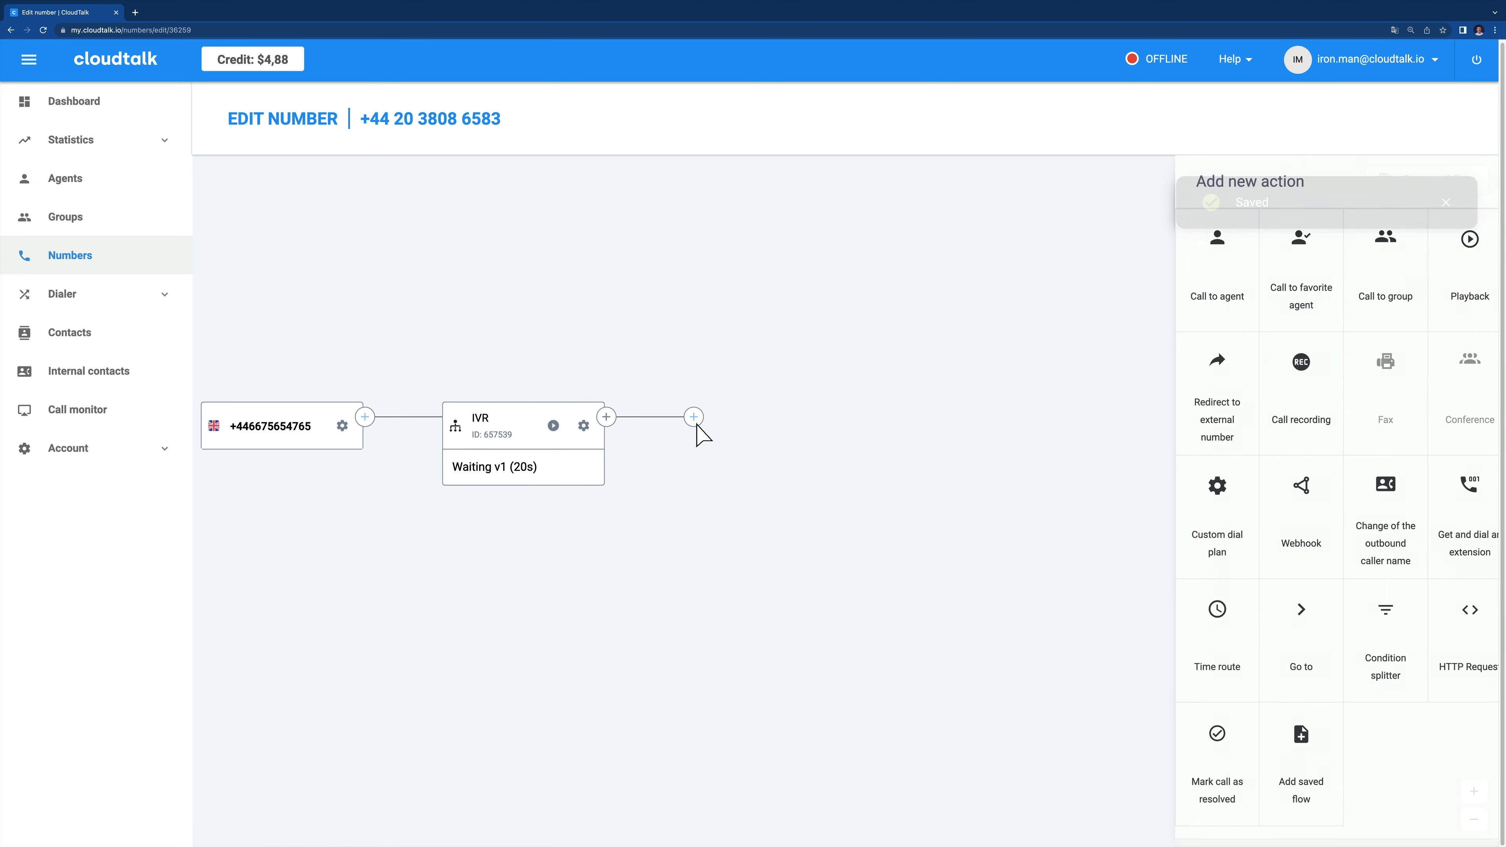
{"action": "left_click", "coordinate": [1261, 241]}
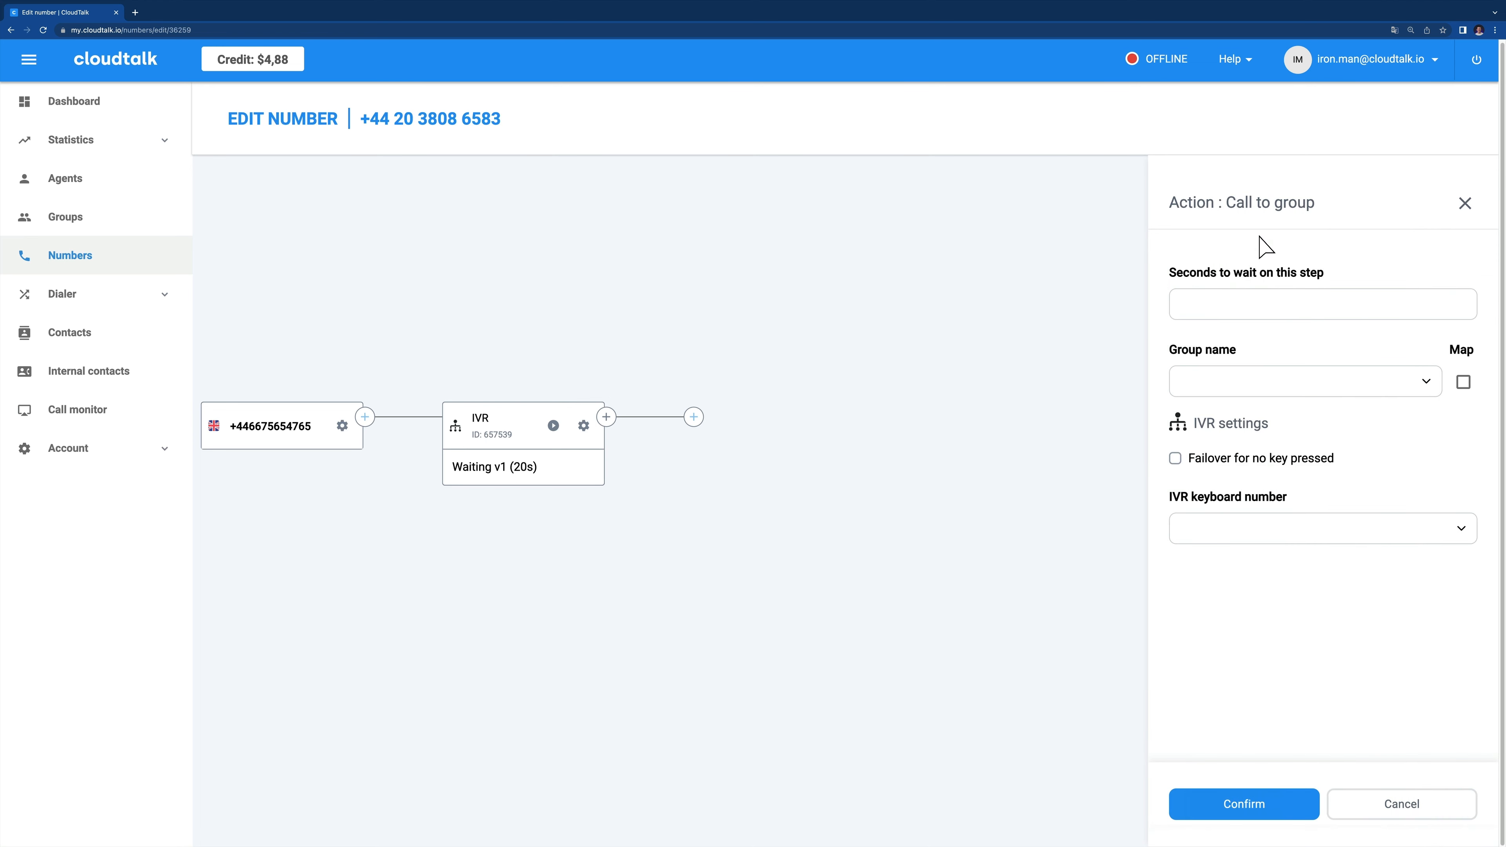
{"action": "left_click", "coordinate": [1192, 384]}
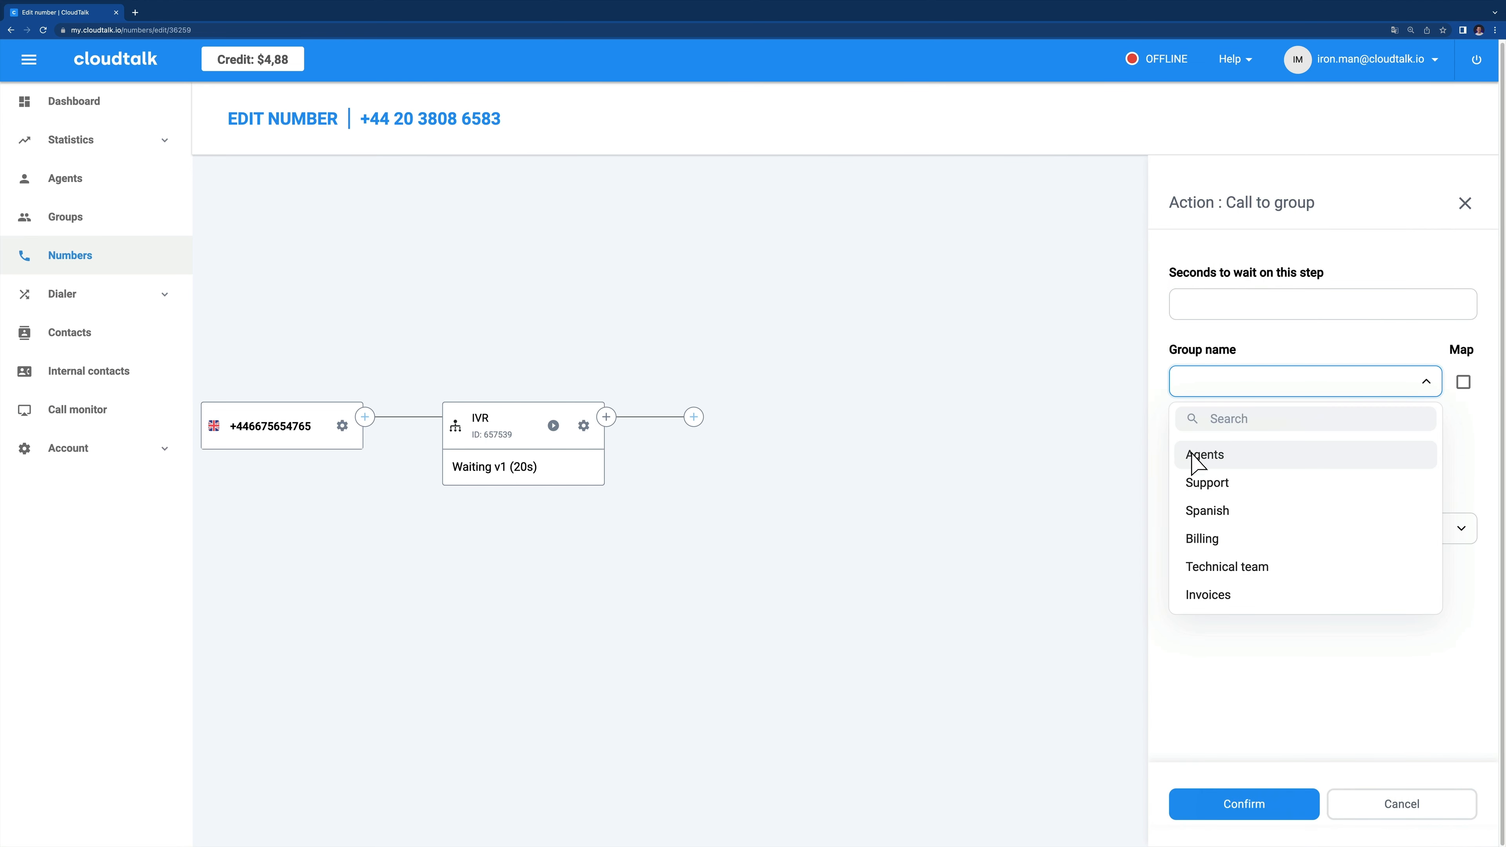
{"action": "left_click", "coordinate": [1199, 569]}
{"action": "left_click", "coordinate": [1201, 535]}
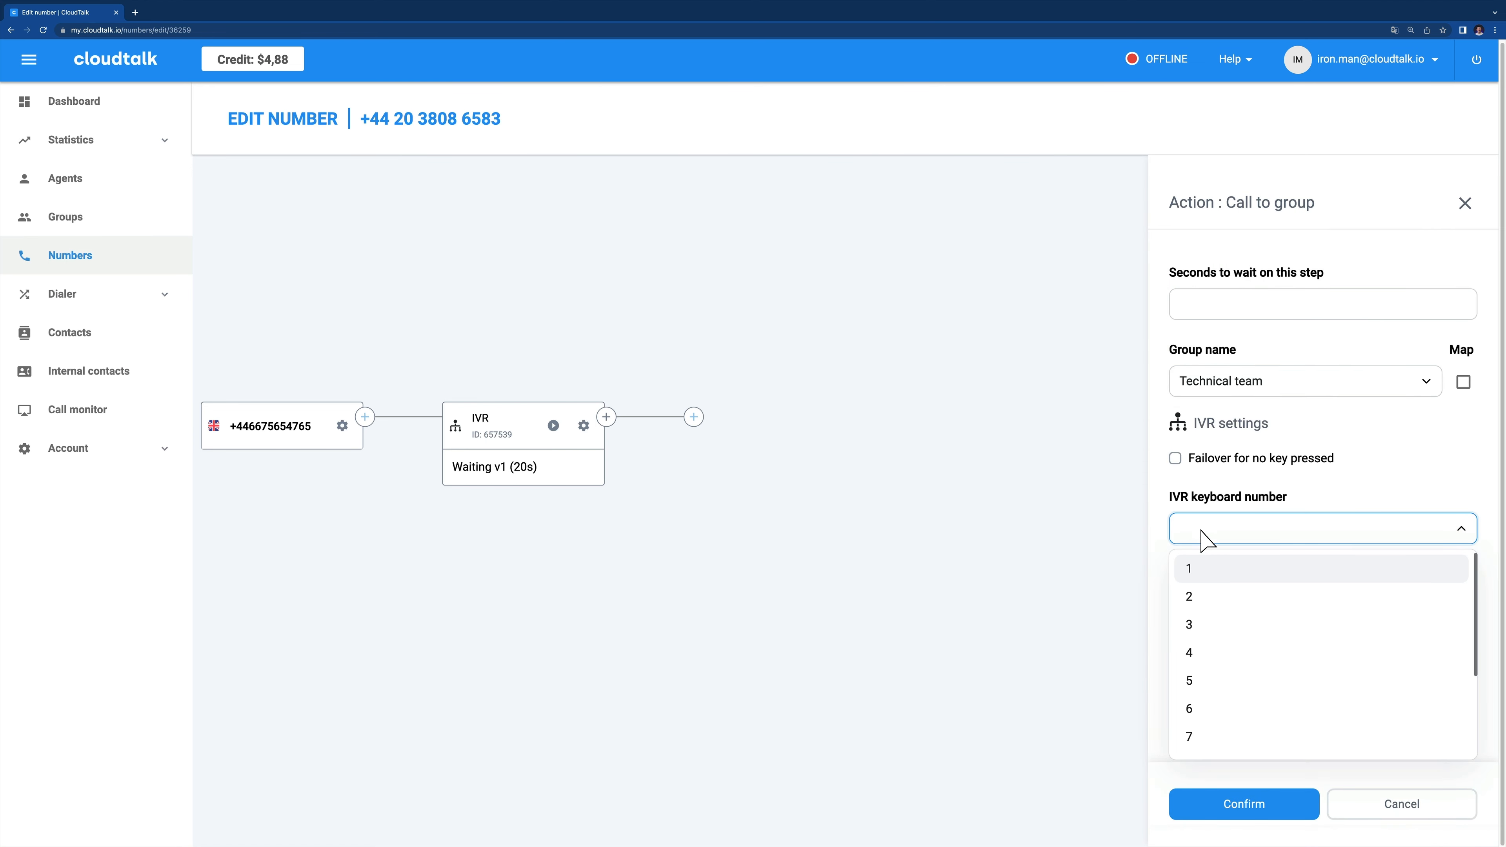
{"action": "left_click", "coordinate": [1206, 579]}
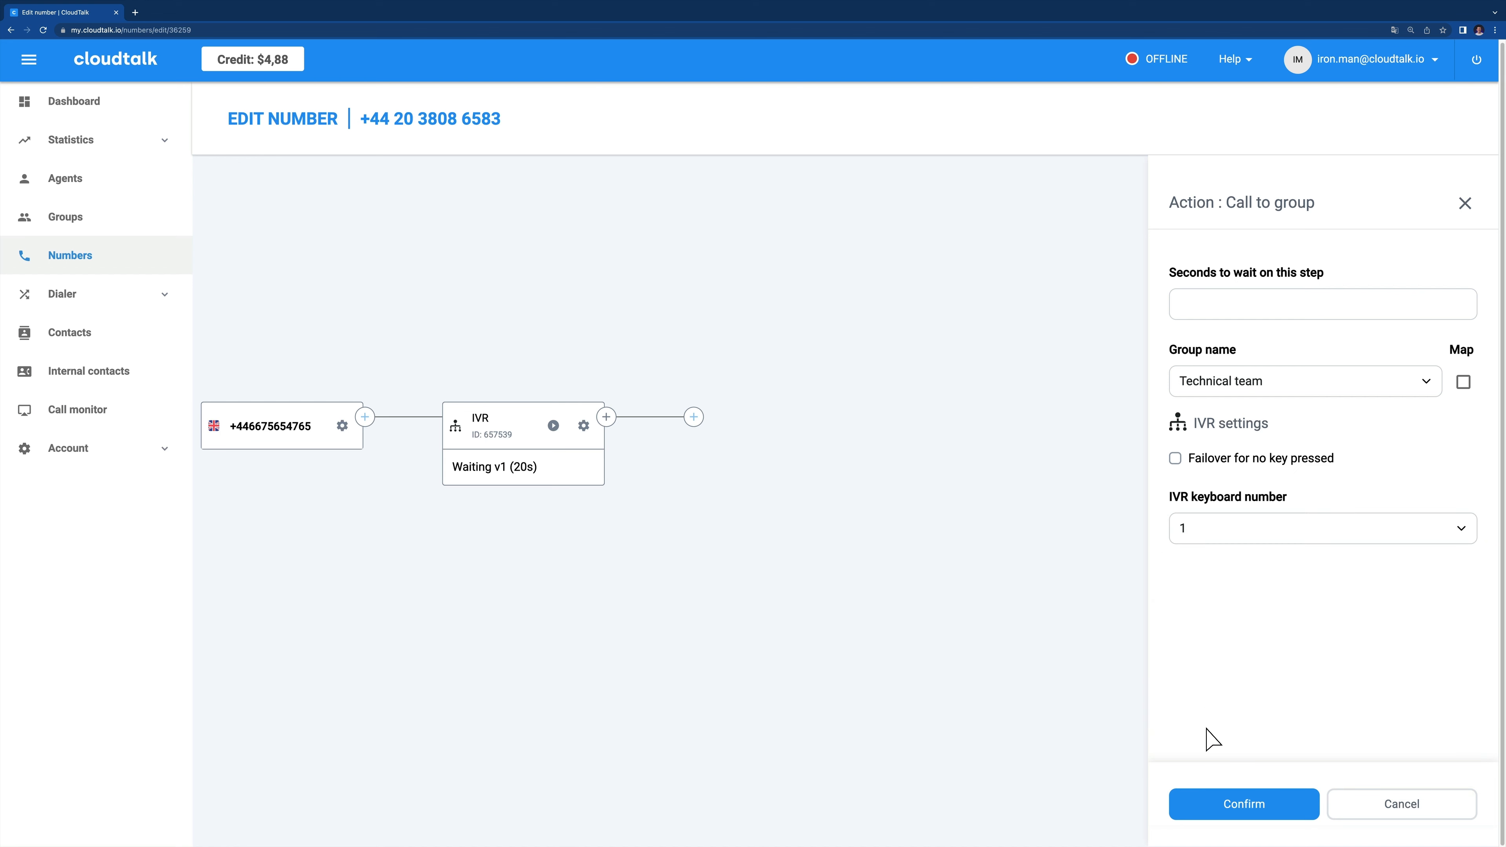
{"action": "left_click", "coordinate": [1208, 802]}
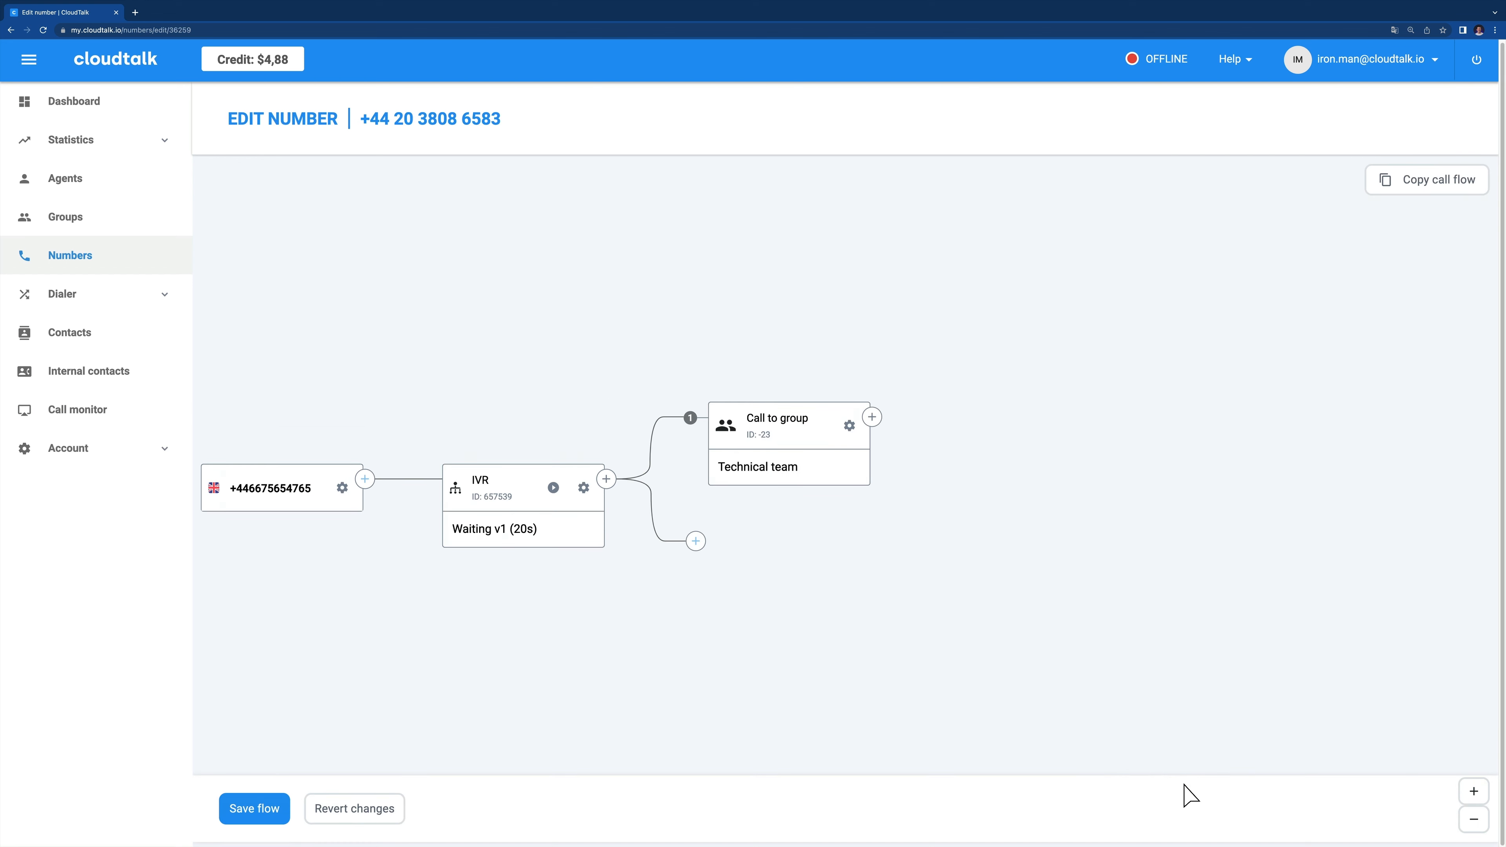
Add a second Call to group branch sending IVR key 2 to Billing.
{"action": "left_click", "coordinate": [695, 540]}
{"action": "left_click", "coordinate": [1279, 272]}
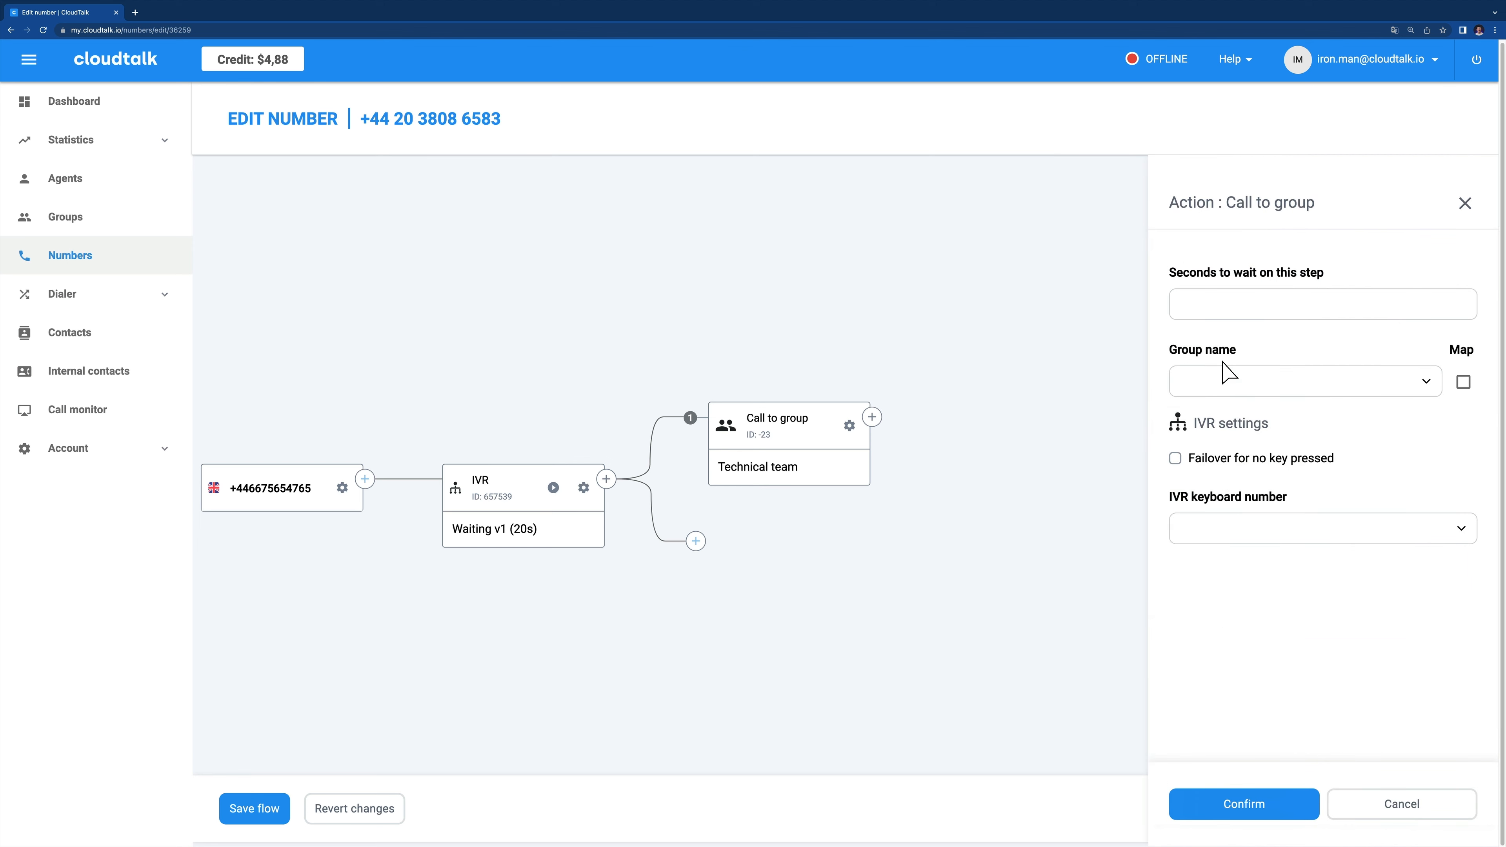
{"action": "left_click", "coordinate": [1220, 385]}
{"action": "left_click", "coordinate": [1202, 538]}
{"action": "left_click", "coordinate": [1204, 534]}
{"action": "left_click", "coordinate": [1204, 597]}
{"action": "left_click", "coordinate": [1198, 824]}
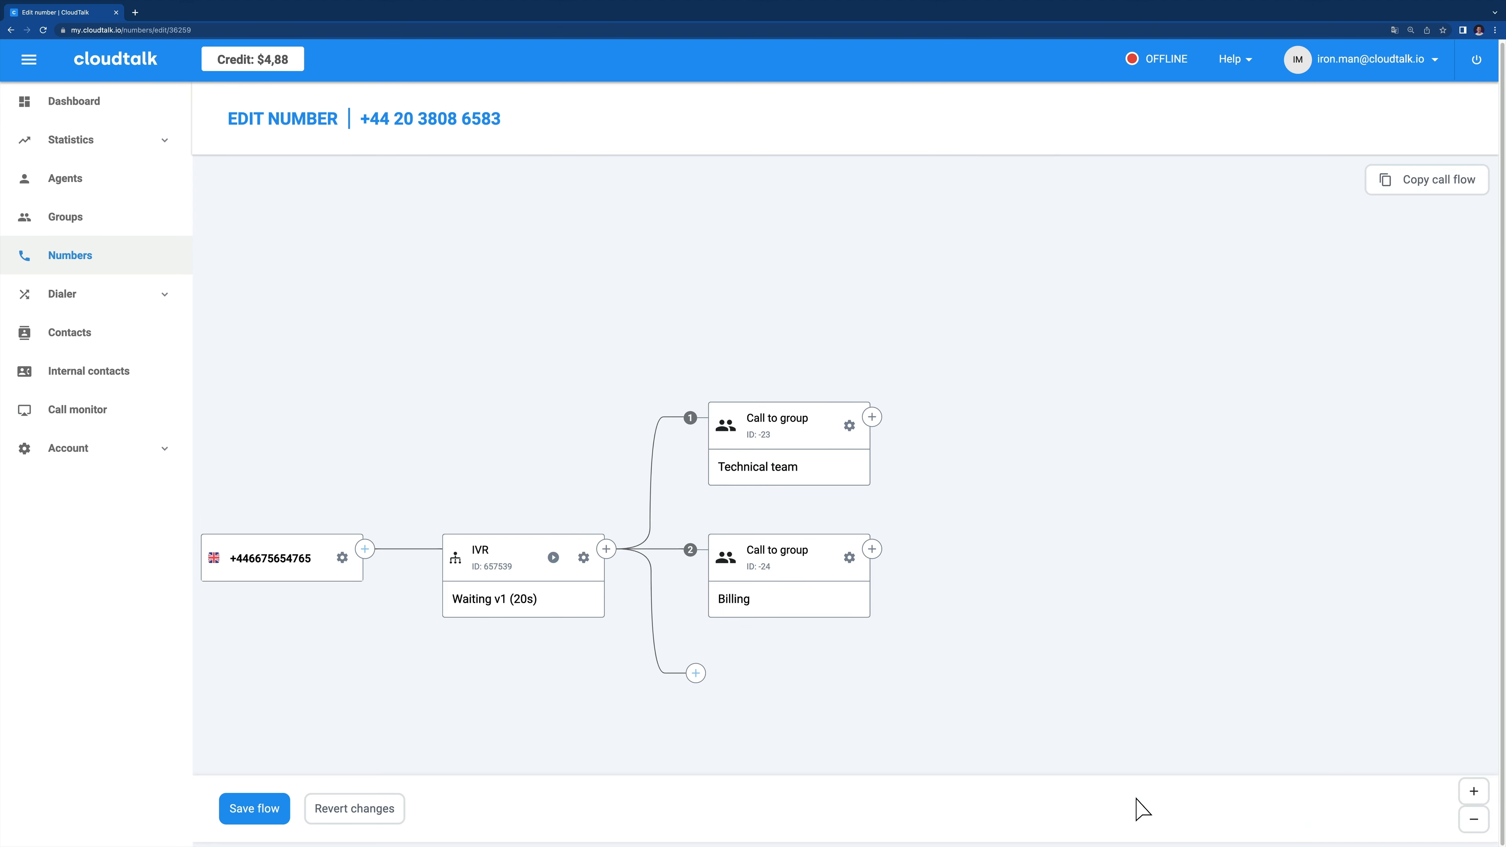
{"action": "left_click", "coordinate": [697, 674]}
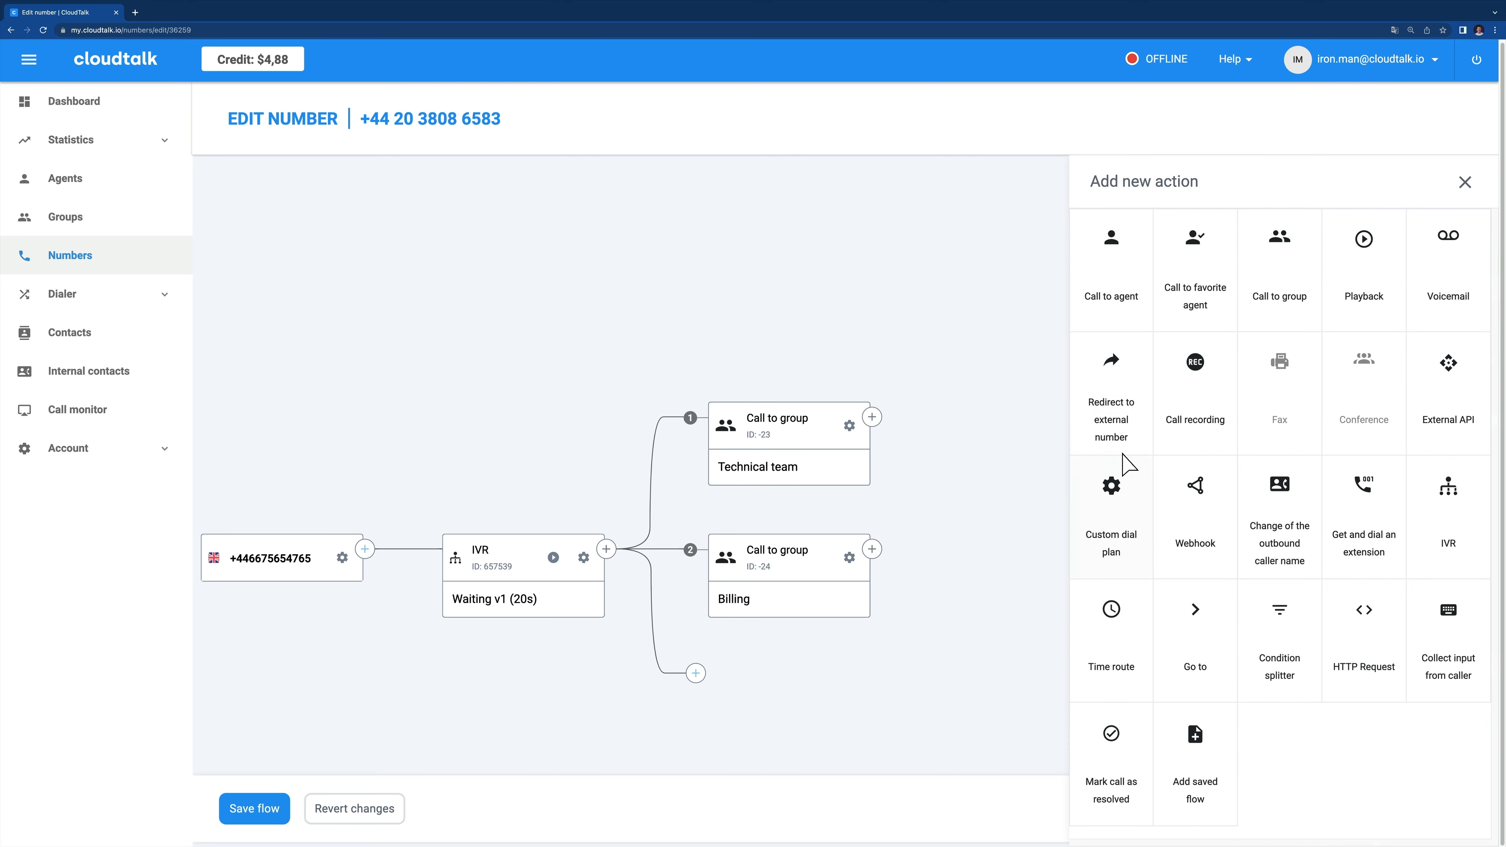
Make the third IVR branch a Call to group step for Invoices on key 3.
{"action": "left_click", "coordinate": [1263, 309]}
{"action": "left_click", "coordinate": [1200, 528]}
{"action": "left_click", "coordinate": [1201, 564]}
{"action": "left_click", "coordinate": [1217, 389]}
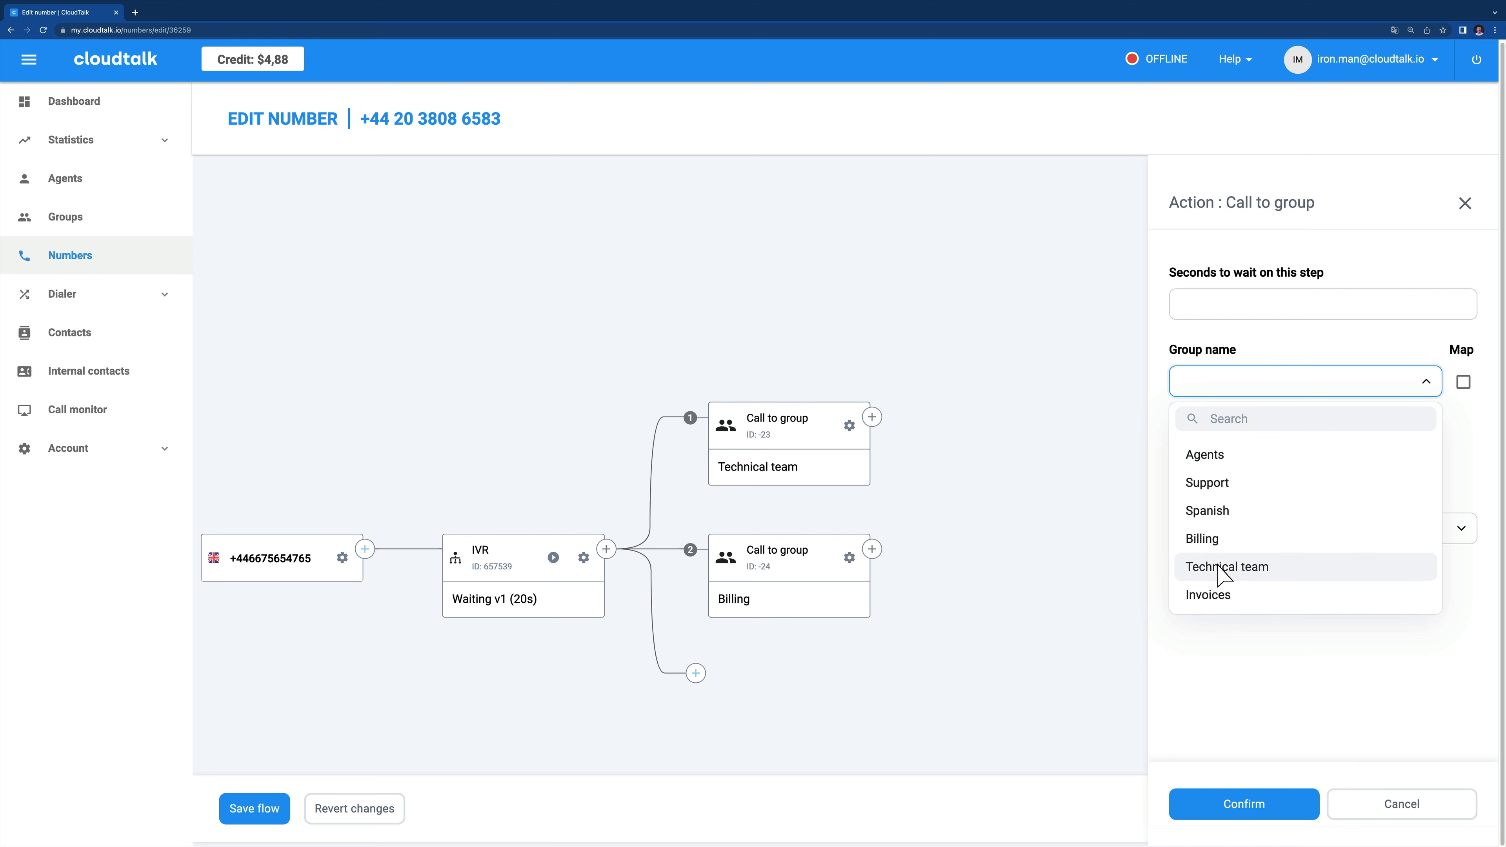
{"action": "left_click", "coordinate": [1221, 595]}
{"action": "left_click", "coordinate": [1231, 801]}
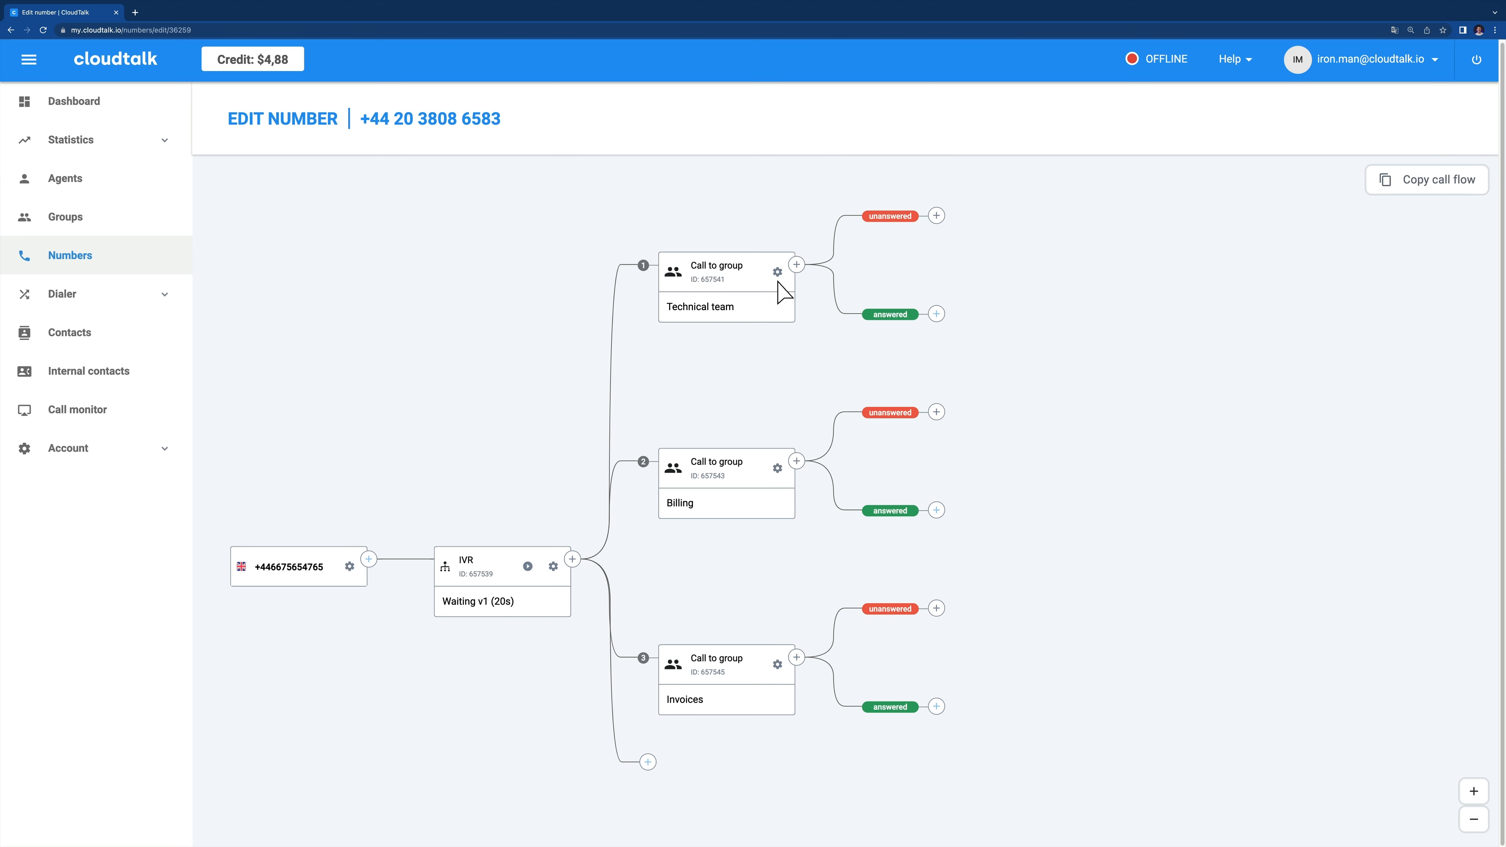
Tick Failover for no key pressed on the Technical team step and save the flow.
{"action": "left_click", "coordinate": [777, 272]}
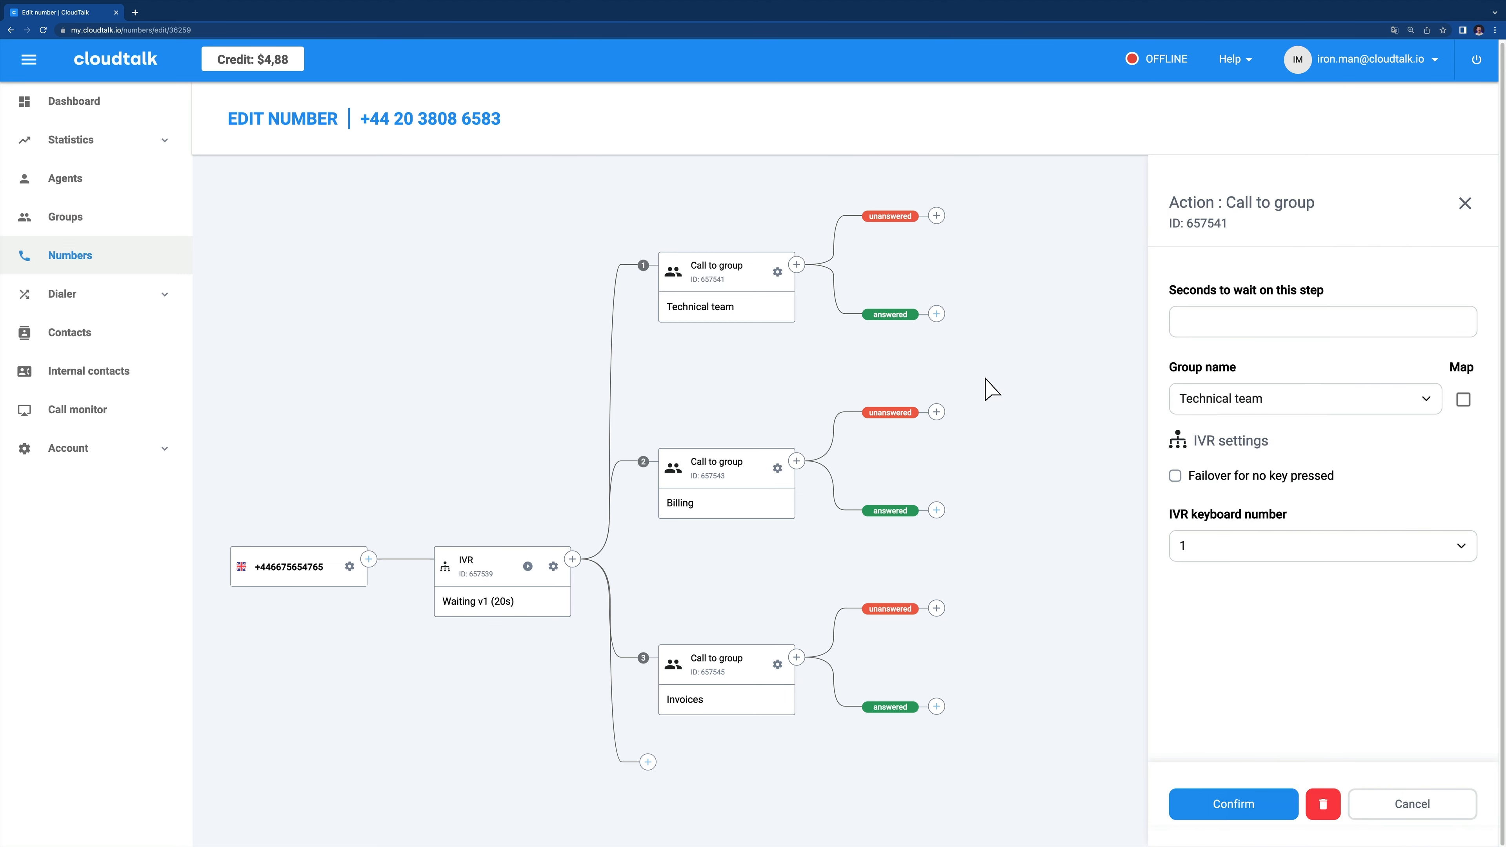
{"action": "left_click", "coordinate": [1175, 477]}
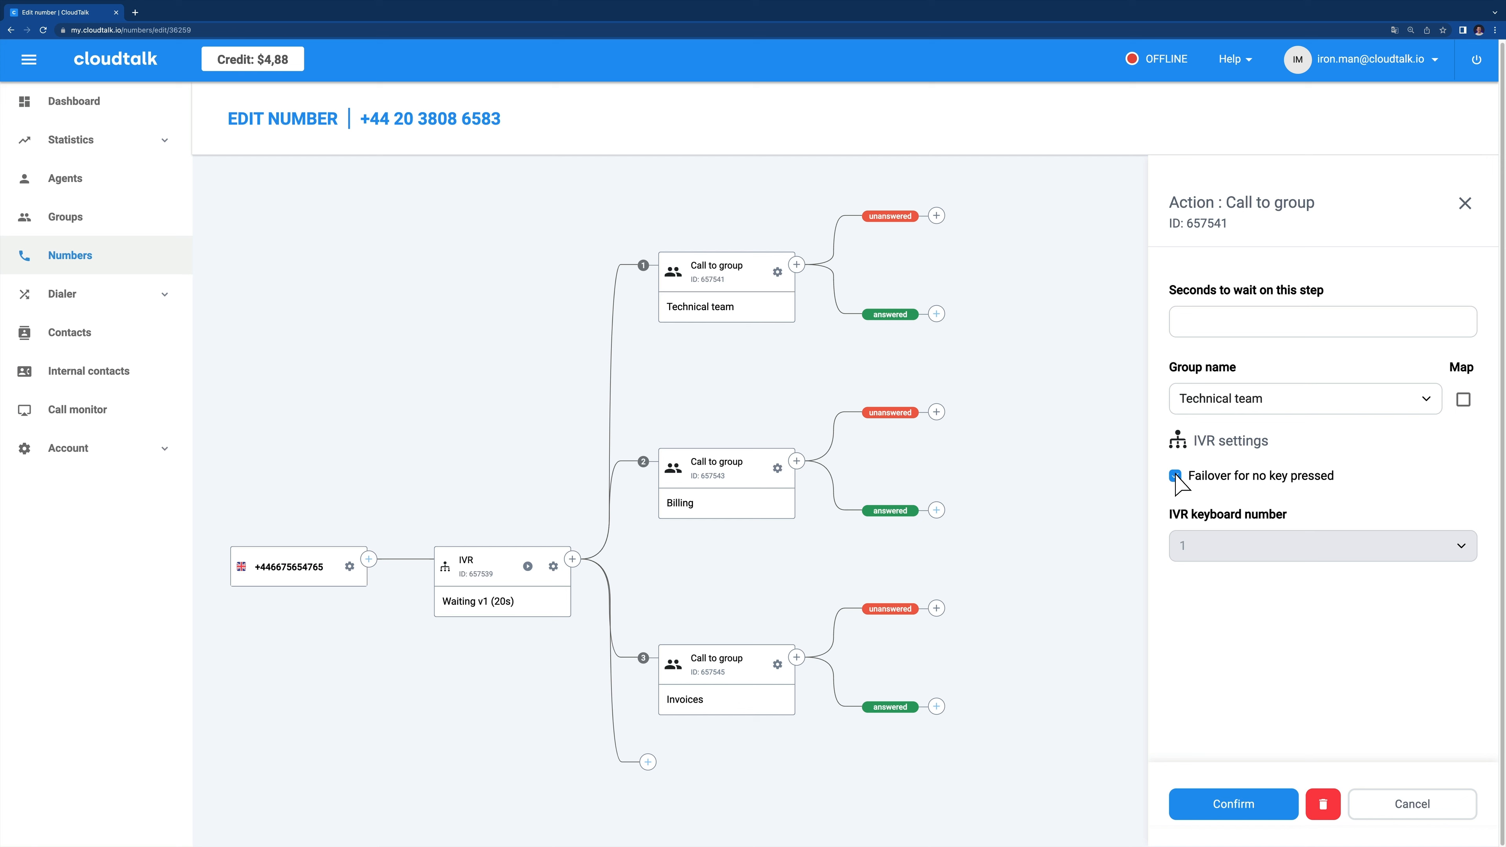
{"action": "left_click", "coordinate": [1226, 812]}
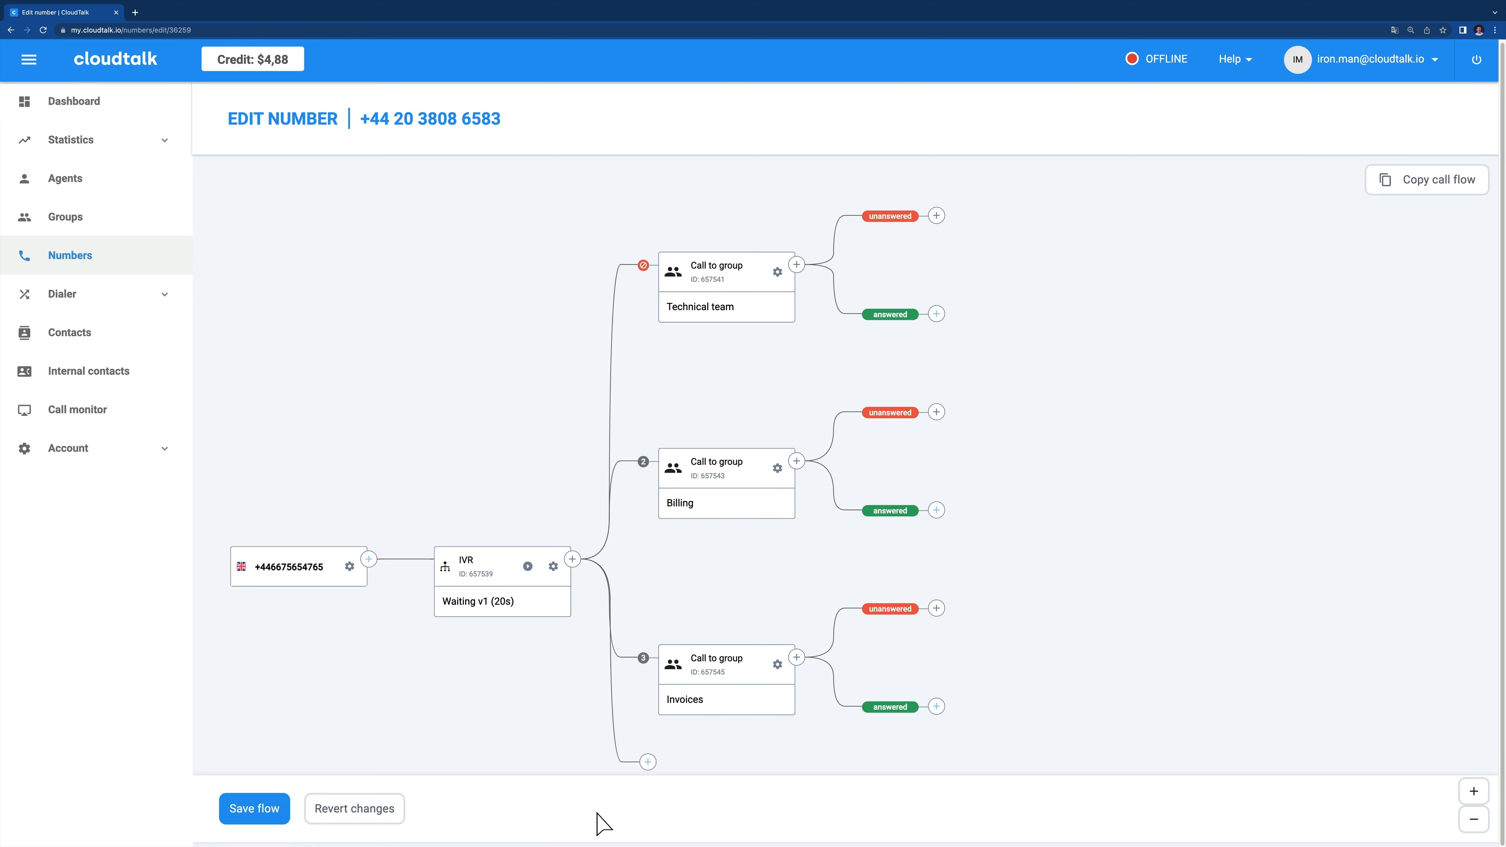
{"action": "left_click", "coordinate": [282, 812]}
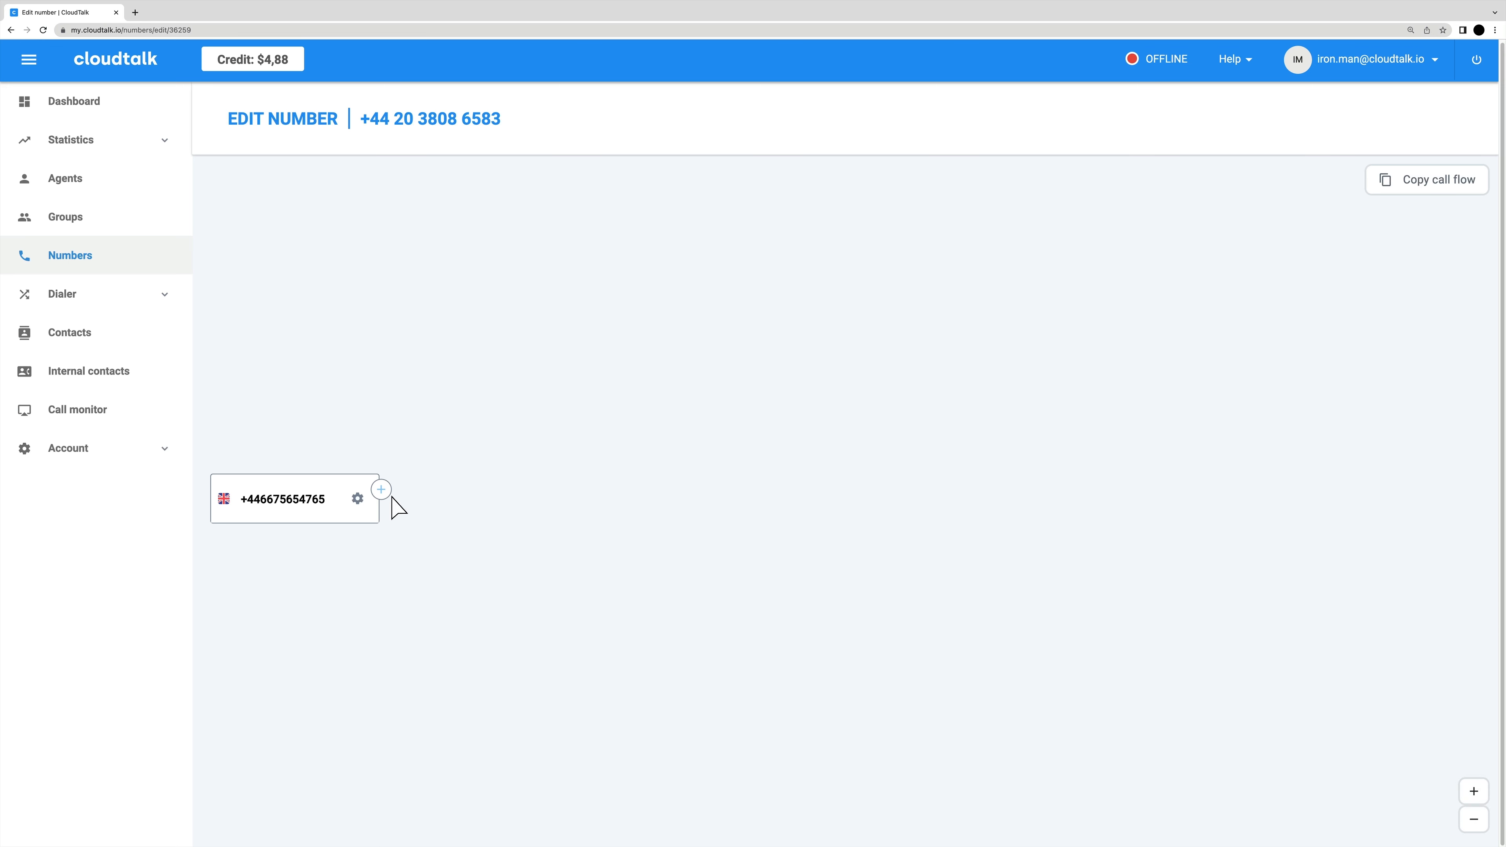
Add a Time route step after the number, followed by a Call to group branch.
{"action": "left_click", "coordinate": [387, 493]}
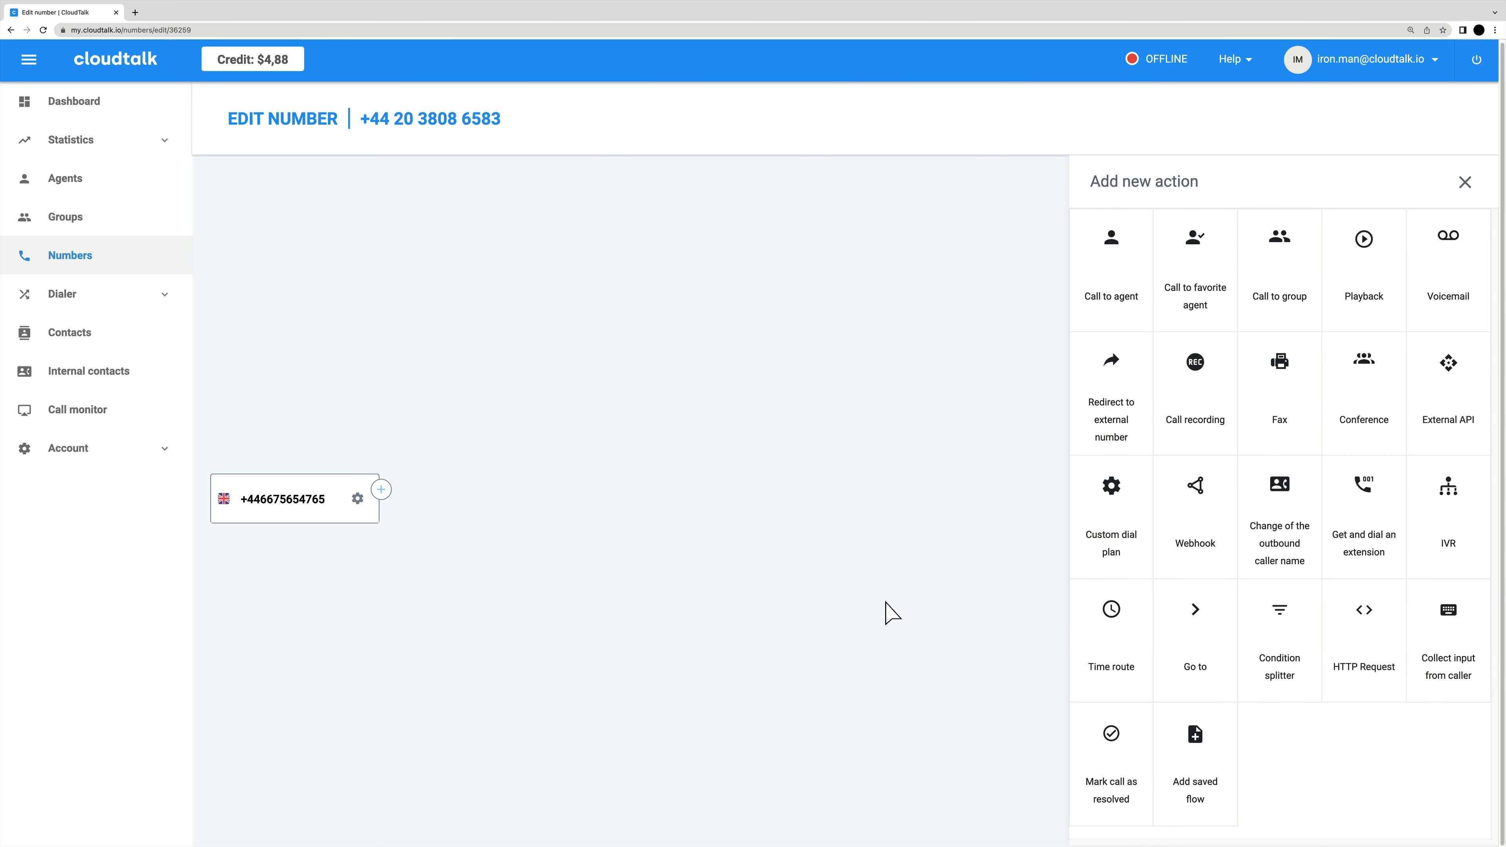
{"action": "left_click", "coordinate": [1085, 641]}
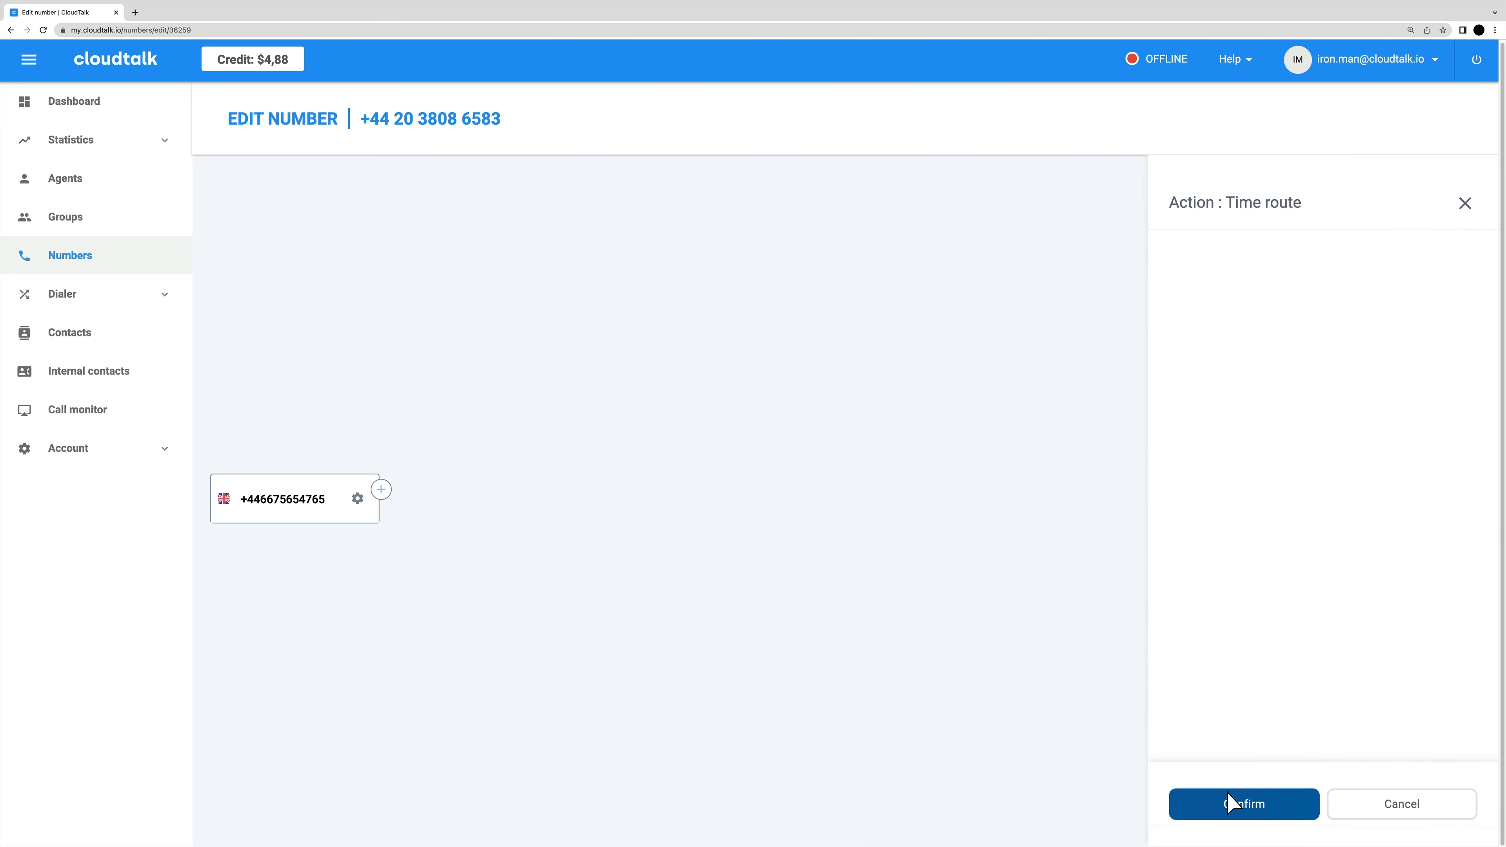
{"action": "left_click", "coordinate": [1232, 804]}
{"action": "left_click", "coordinate": [721, 498]}
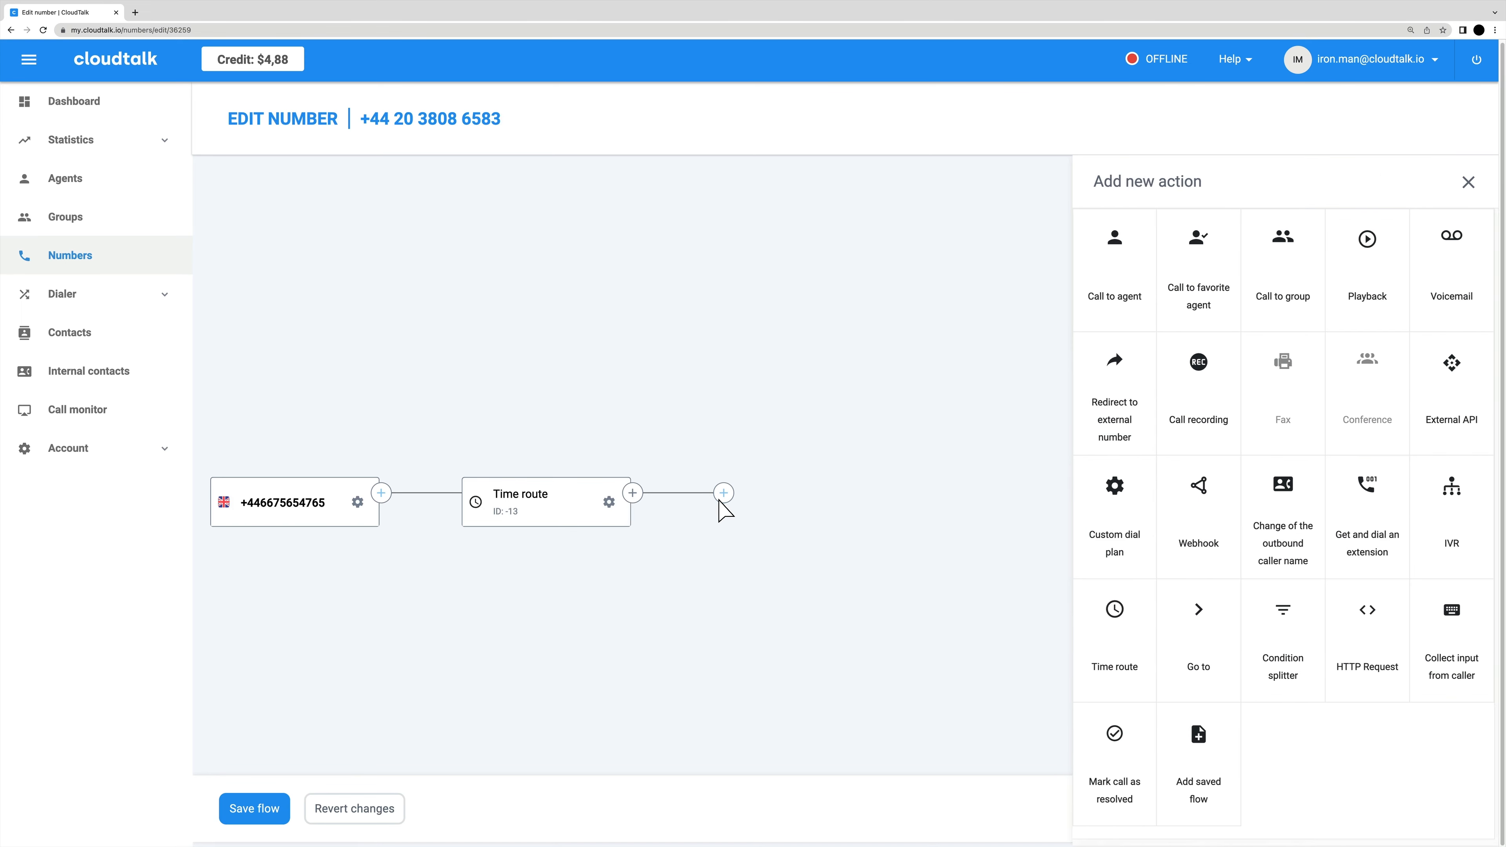
{"action": "left_click", "coordinate": [1274, 263]}
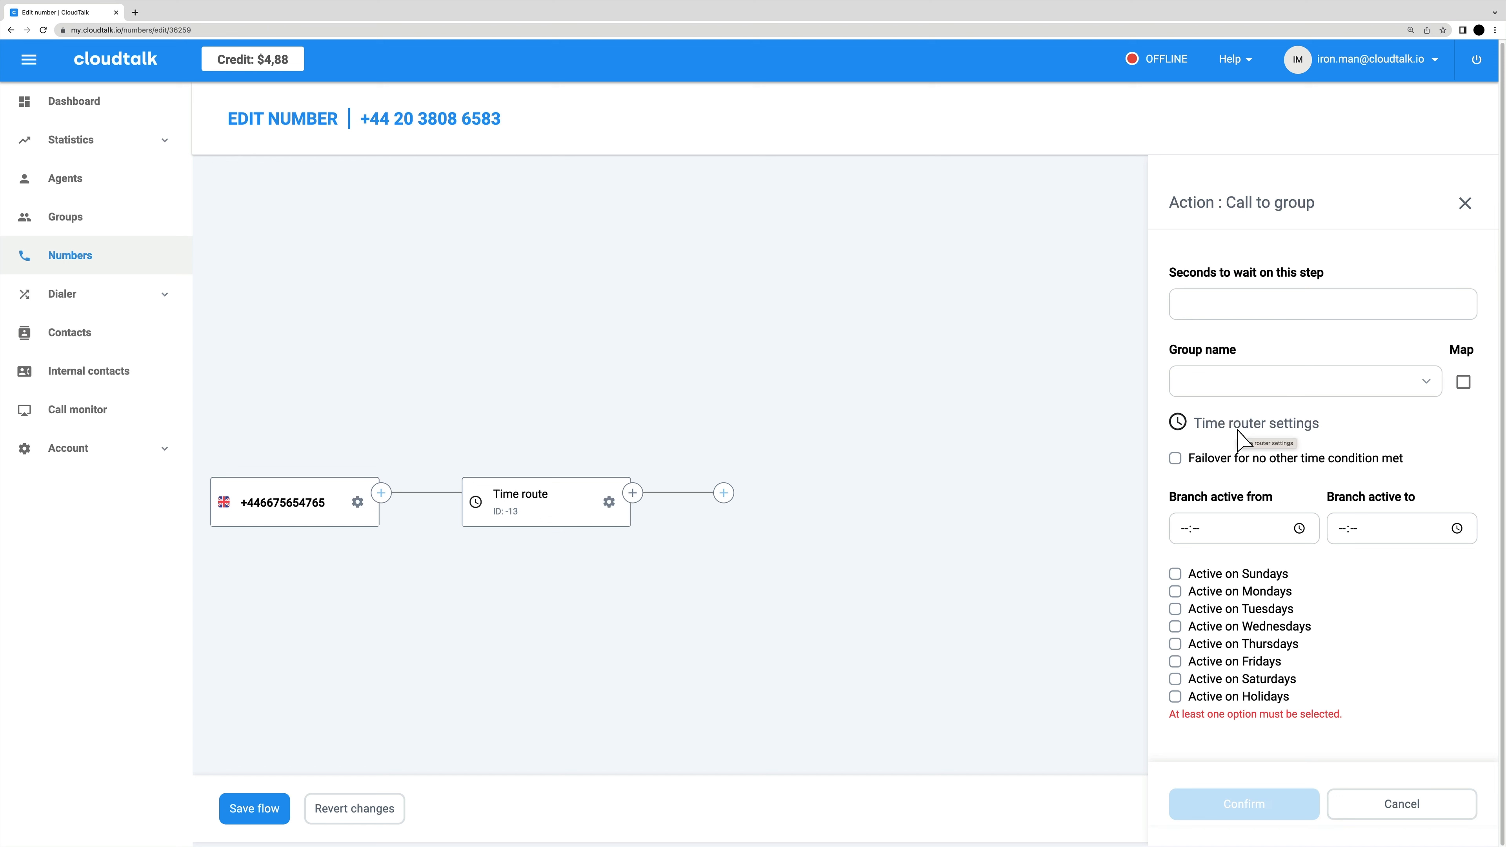
Set the branch active from 20:00 to 22:00.
{"action": "left_click", "coordinate": [1300, 531]}
{"action": "left_click", "coordinate": [1196, 657]}
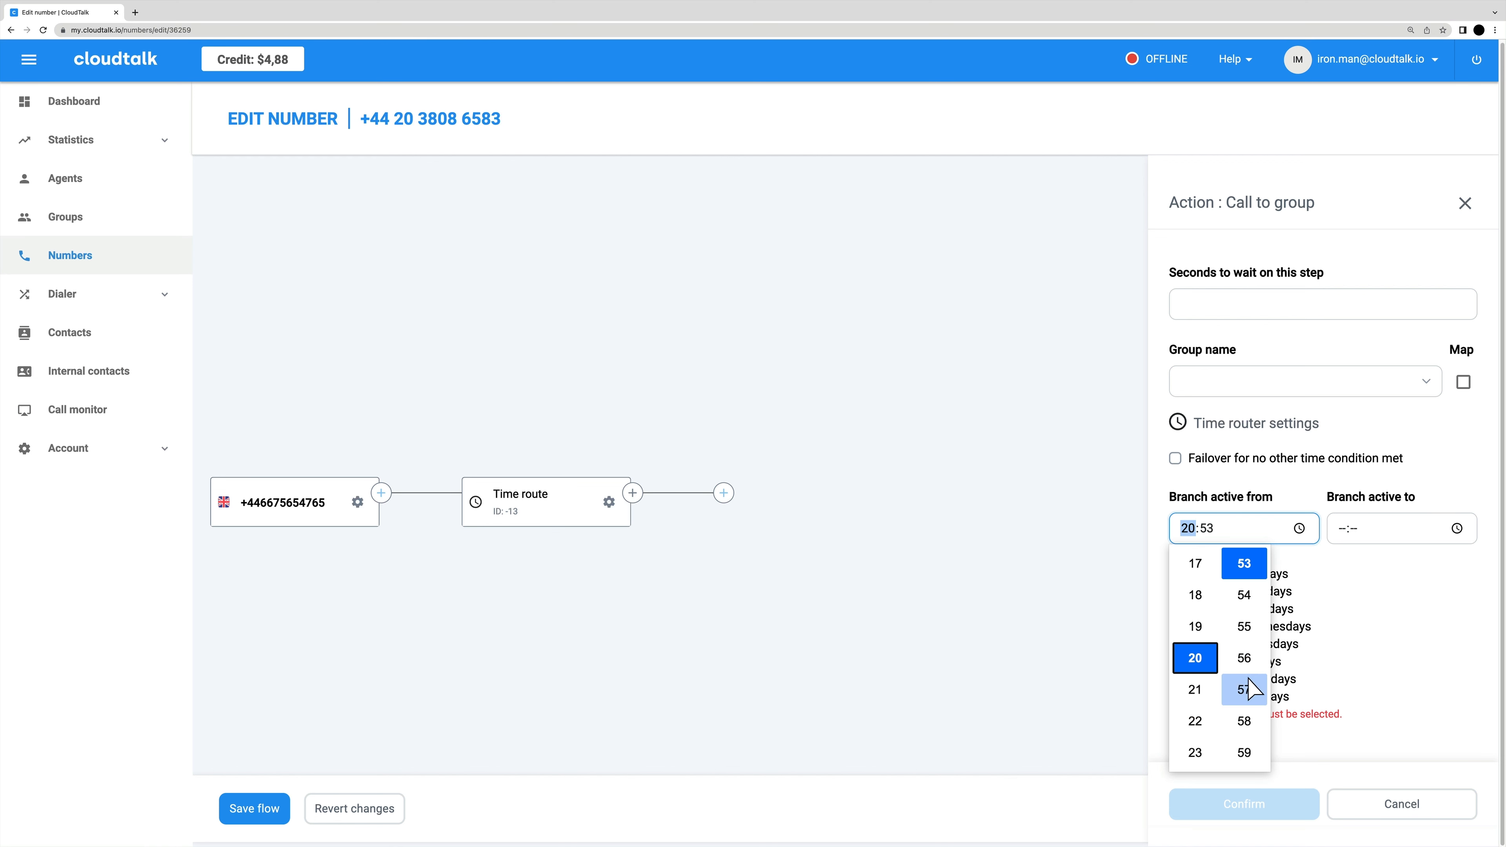
{"action": "scroll", "coordinate": [1246, 694], "scroll_direction": "down", "scroll_amount": 1}
{"action": "left_click", "coordinate": [1245, 737]}
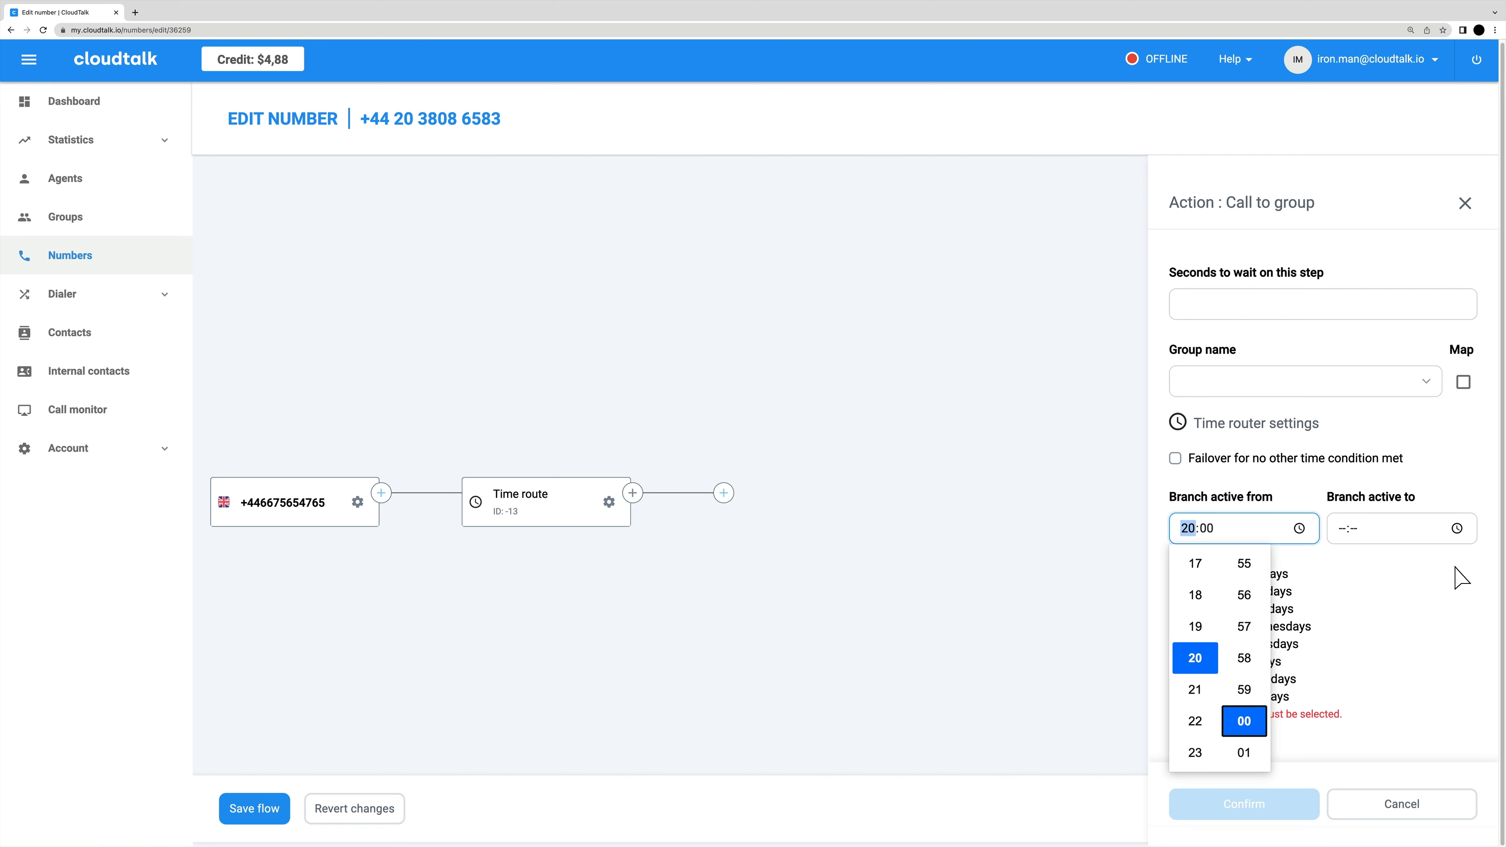
{"action": "left_click", "coordinate": [1457, 528]}
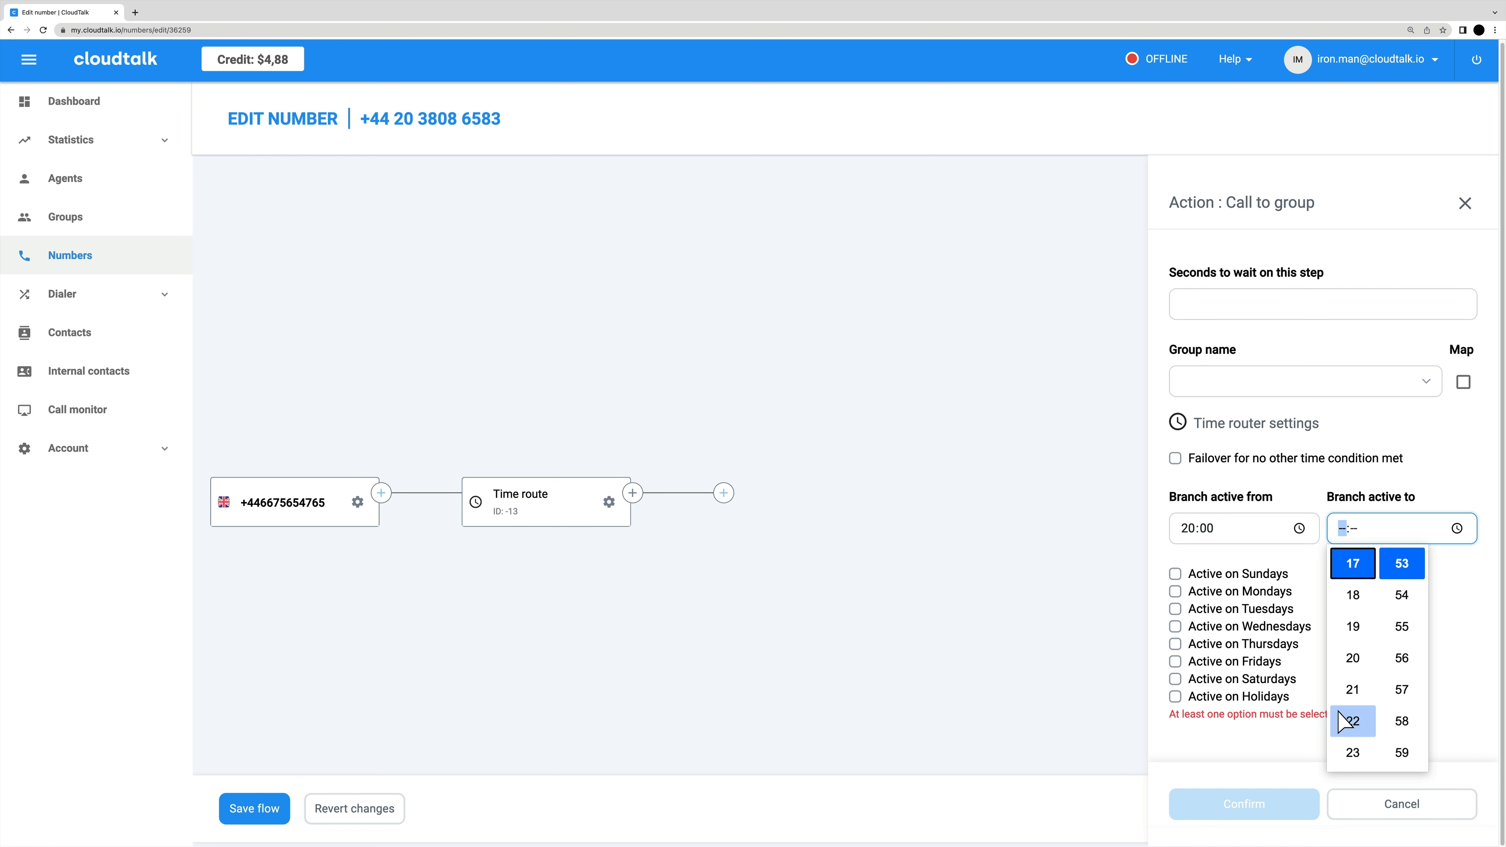
{"action": "left_click", "coordinate": [1350, 720]}
{"action": "scroll", "coordinate": [1413, 719], "scroll_direction": "down", "scroll_amount": 2}
{"action": "left_click", "coordinate": [1401, 718]}
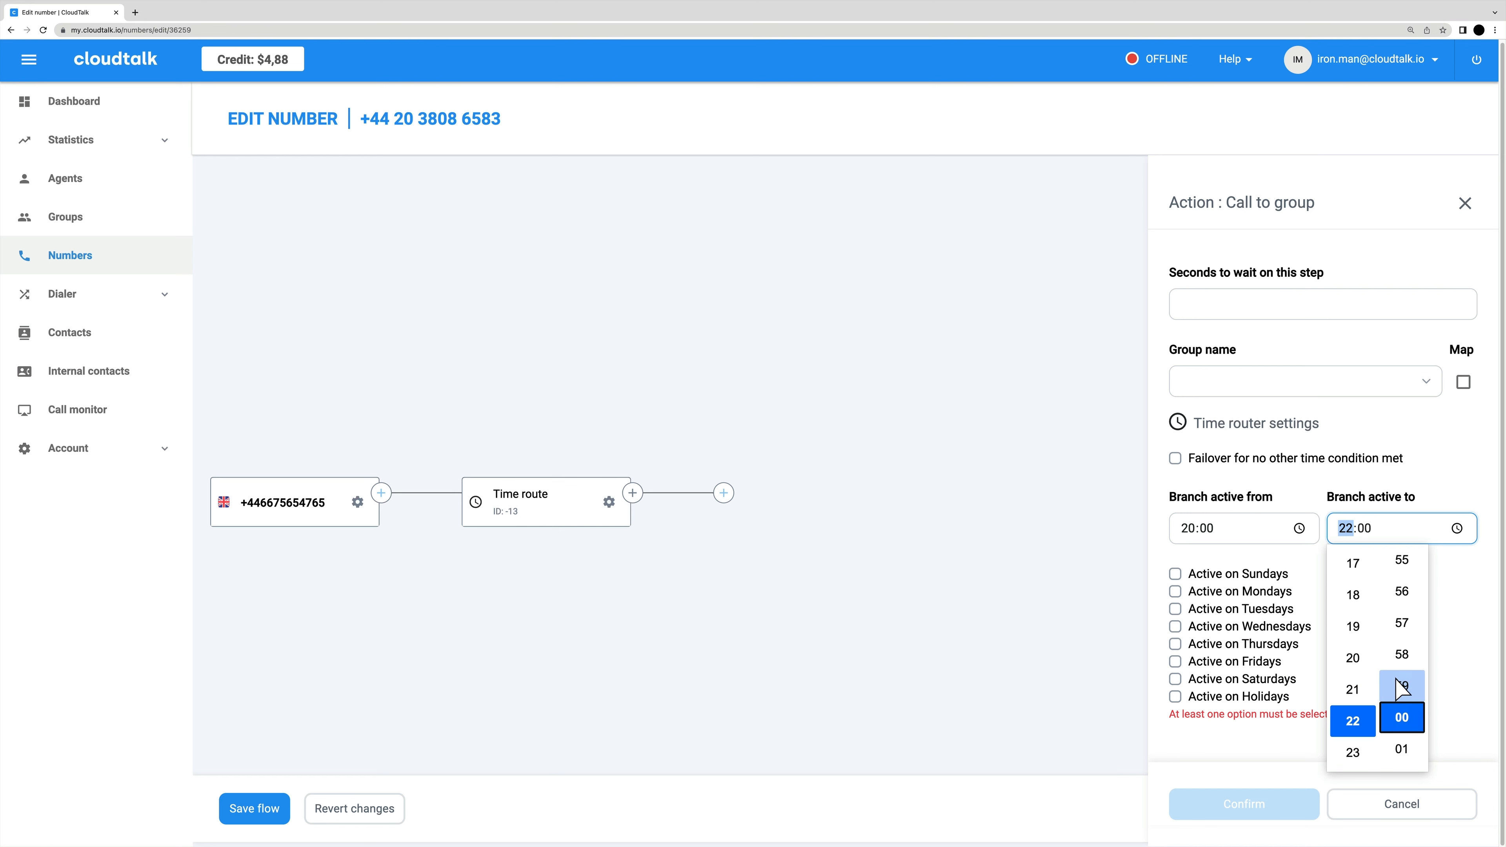
{"action": "left_click", "coordinate": [1241, 573]}
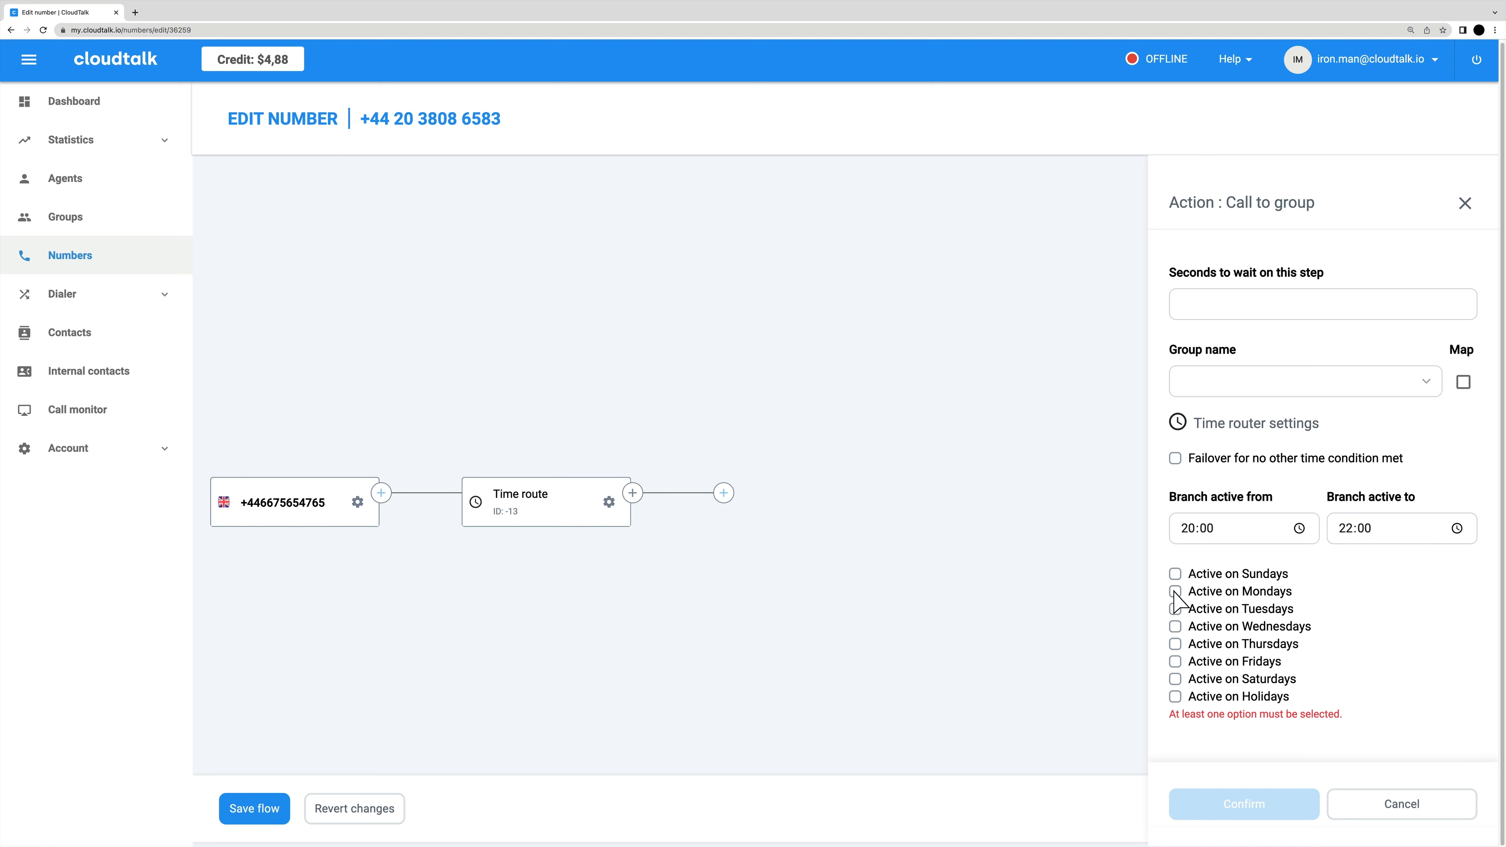
Make the branch active Monday through Sunday, leaving Failover unchecked.
{"action": "left_click", "coordinate": [1175, 680]}
{"action": "left_click", "coordinate": [1176, 576]}
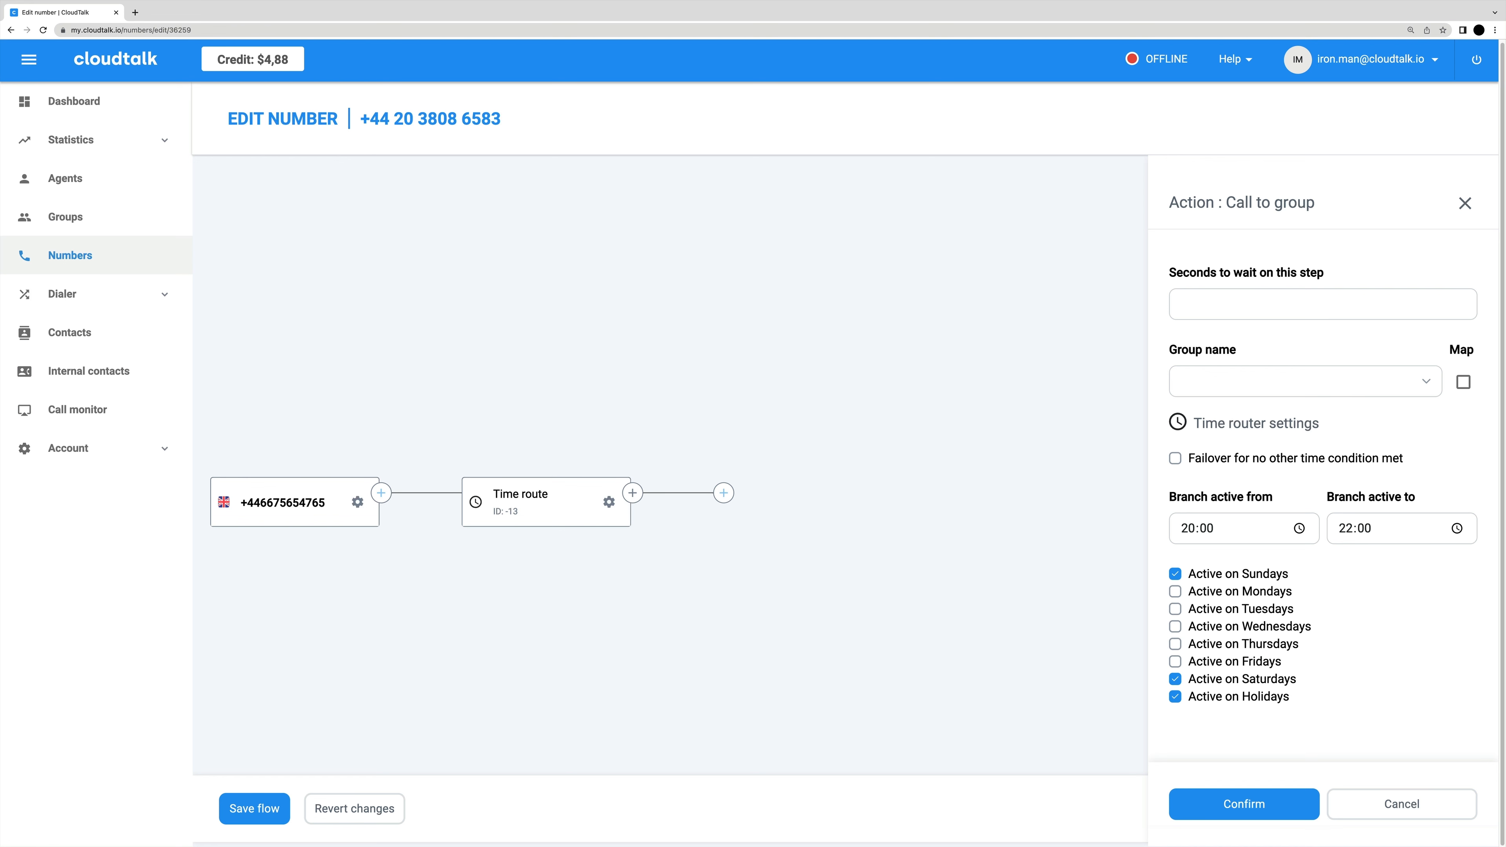
{"action": "left_click", "coordinate": [1176, 662]}
{"action": "left_click", "coordinate": [1176, 644]}
{"action": "left_click", "coordinate": [1178, 627]}
{"action": "left_click", "coordinate": [1176, 609]}
{"action": "left_click", "coordinate": [1175, 592]}
{"action": "left_click", "coordinate": [1175, 459]}
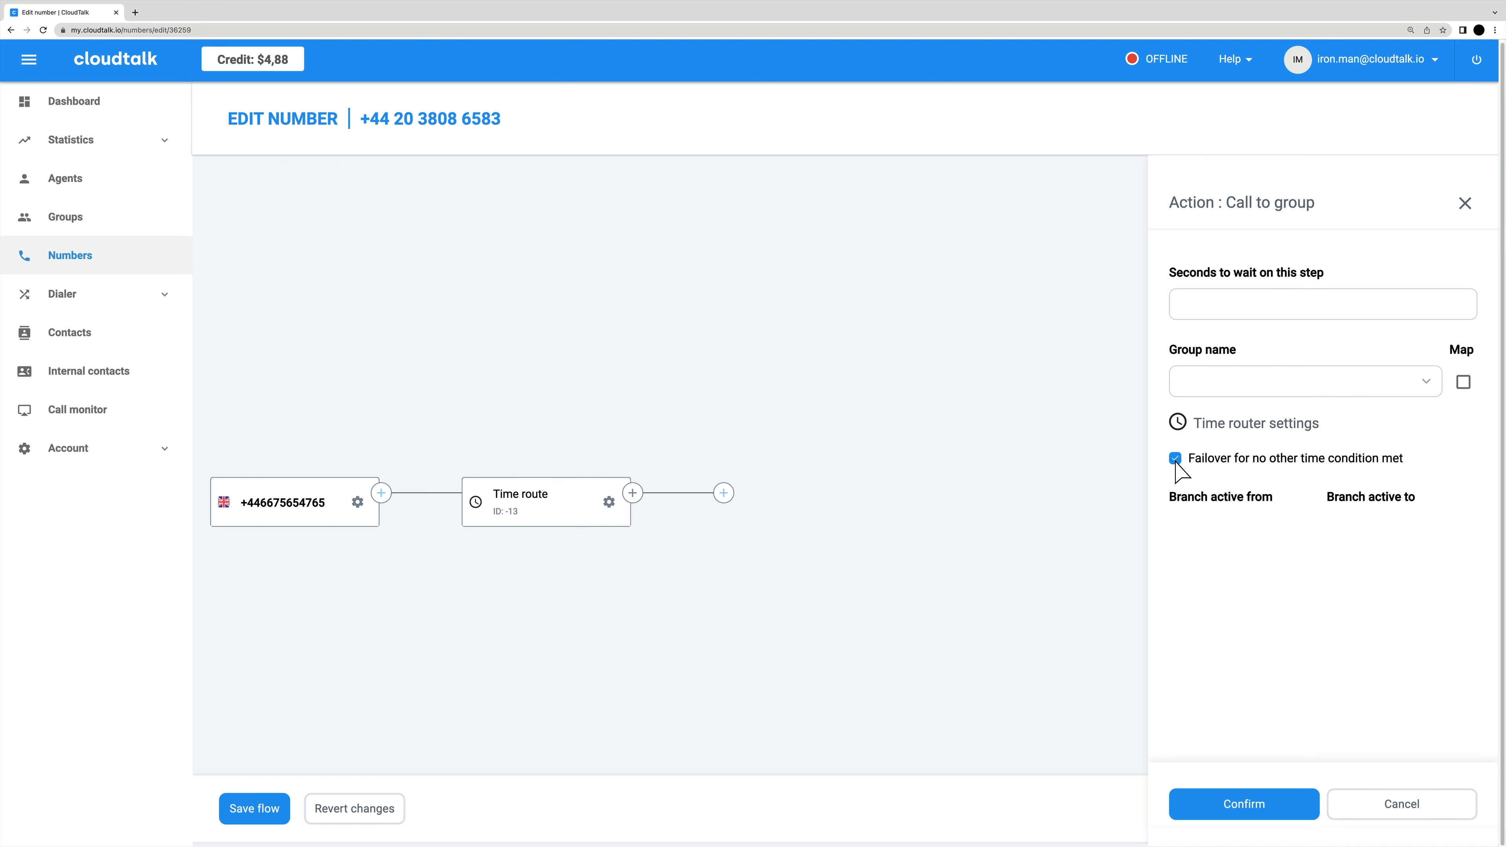
{"action": "left_click", "coordinate": [1175, 459]}
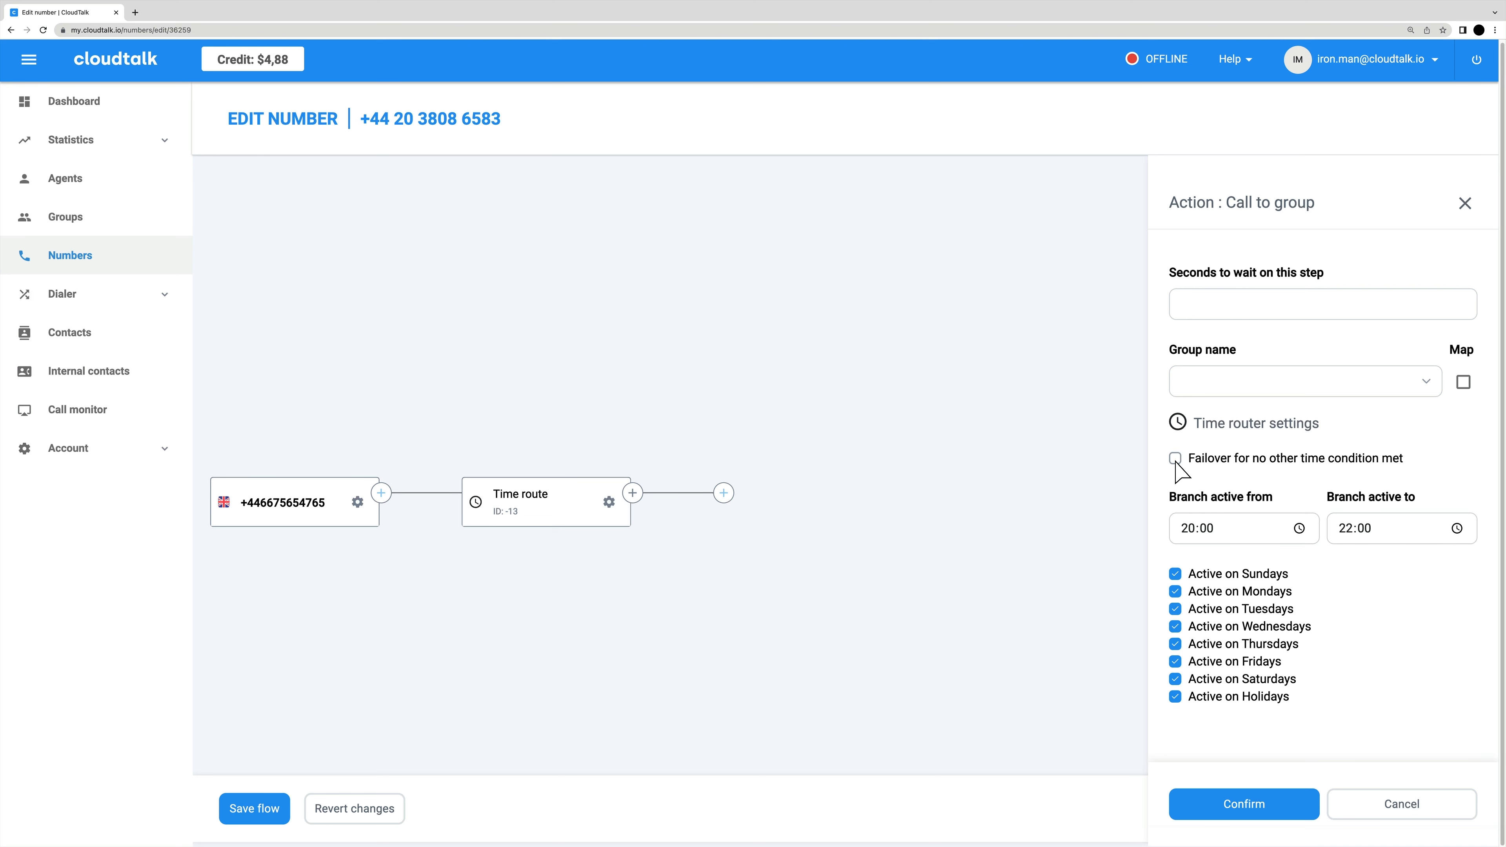